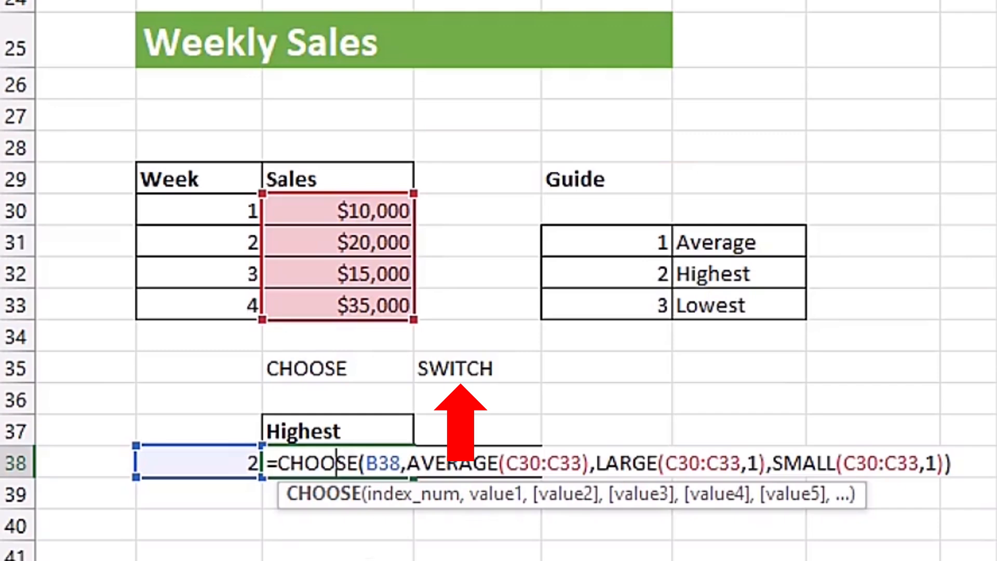
# Step: In the Lady's Party table, start a SWITCH formula in cell D7 with region cell C7 as the expression
pyautogui.press('Escape')
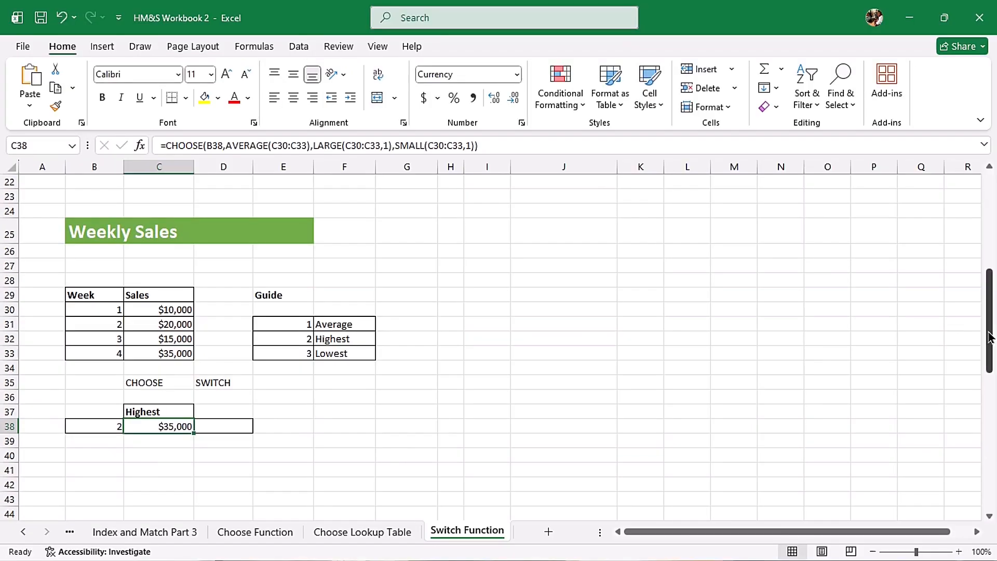
pyautogui.moveTo(989, 322); pyautogui.dragTo(989, 222)
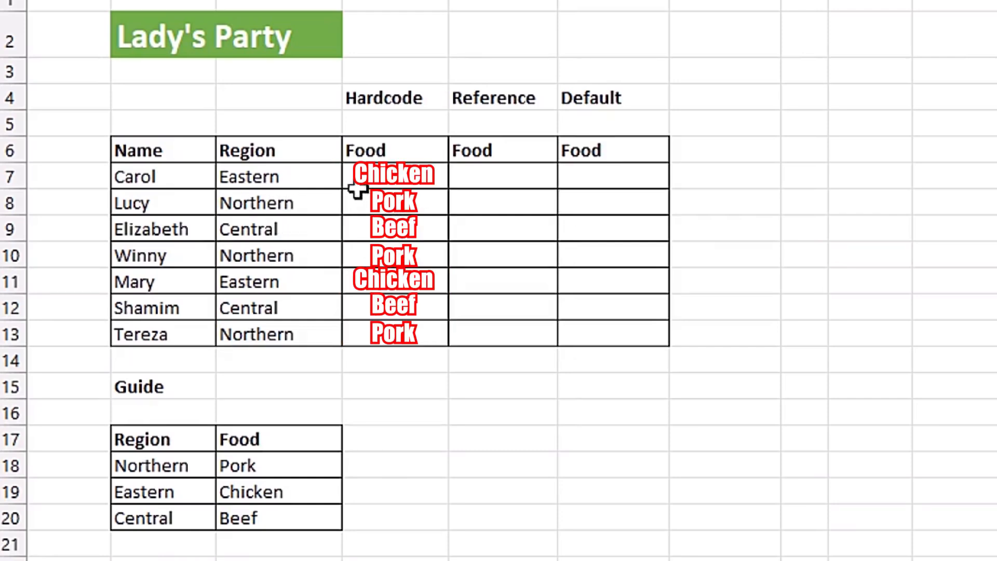
pyautogui.click(392, 175)
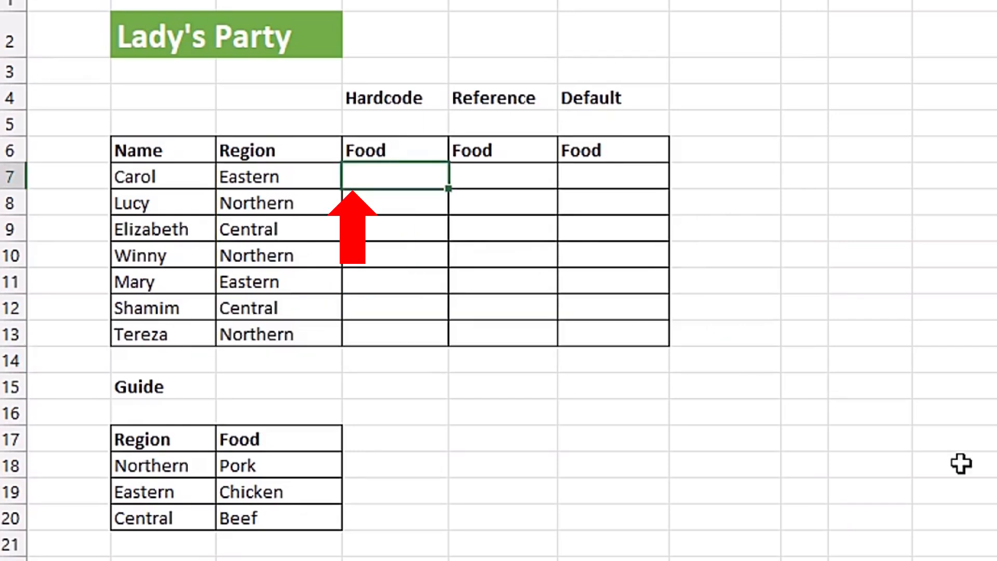
pyautogui.write('=swit')
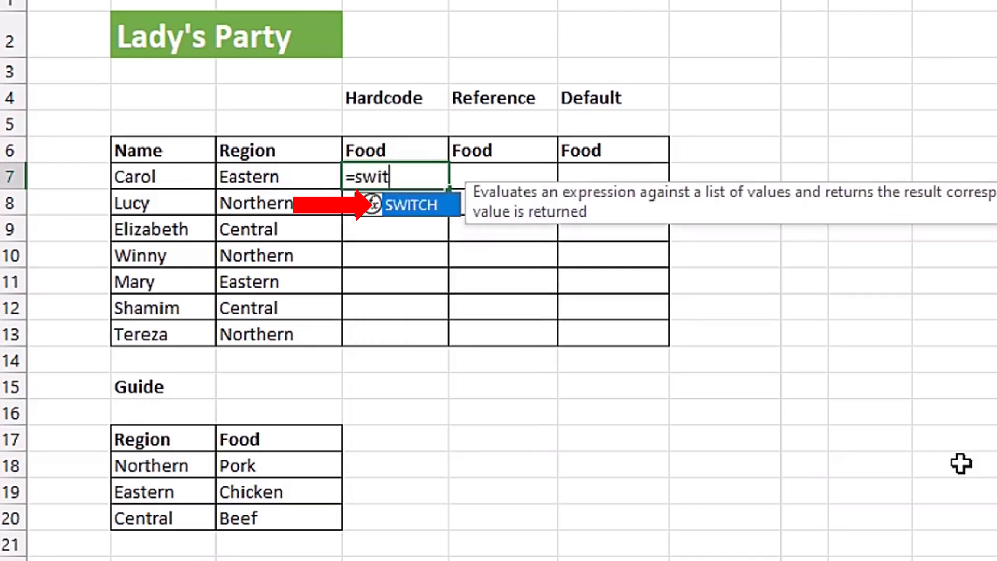
pyautogui.press('Tab')
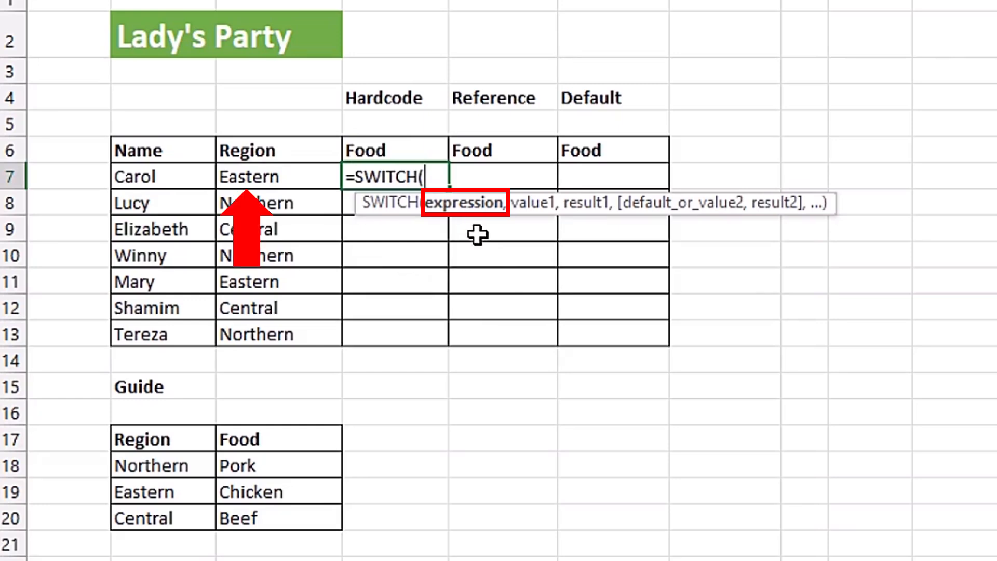
pyautogui.click(264, 177)
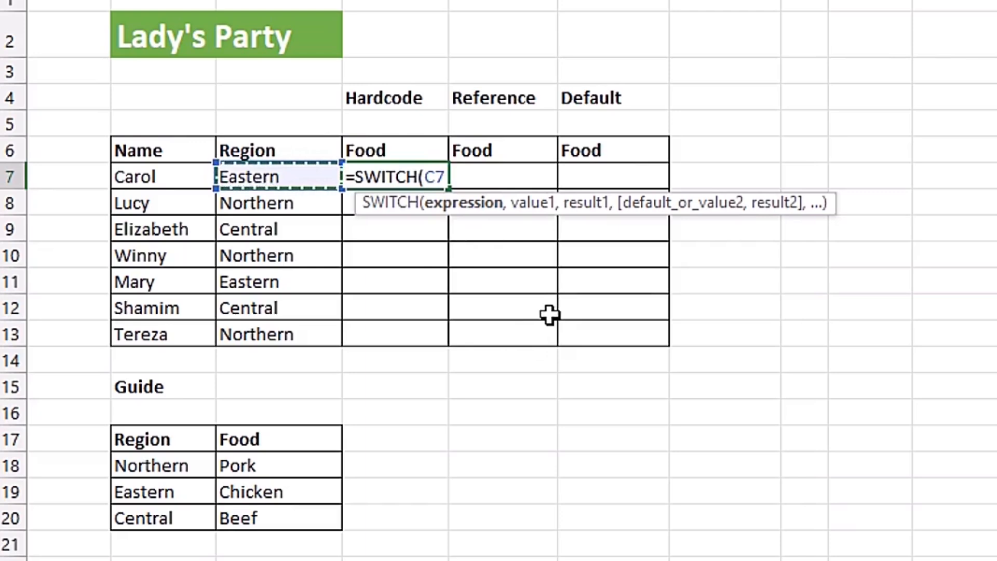
# Step: Add "Northern" as the first value and "Pork" as its result in the D7 SWITCH formula
pyautogui.write(',"Northern')
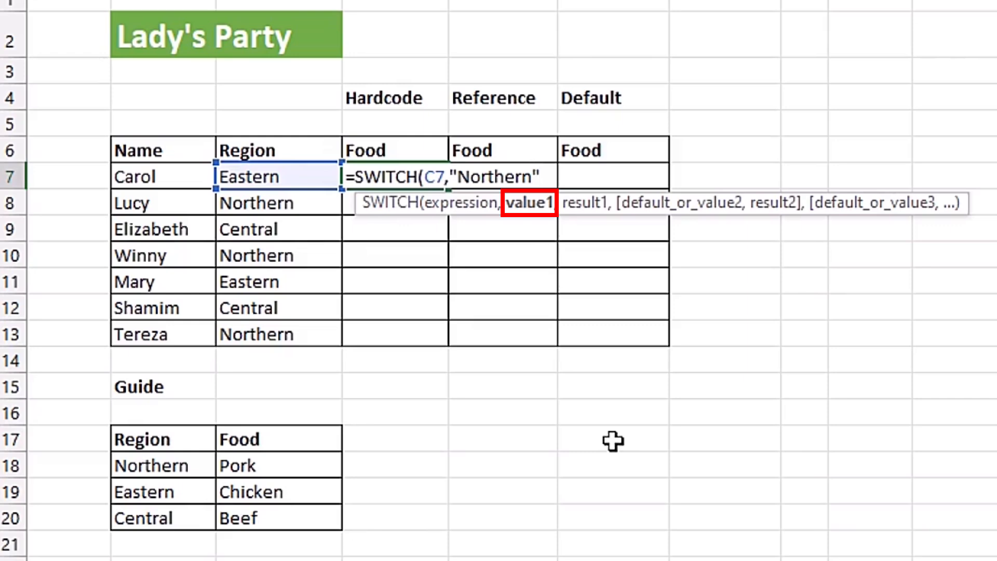
pyautogui.write(',')
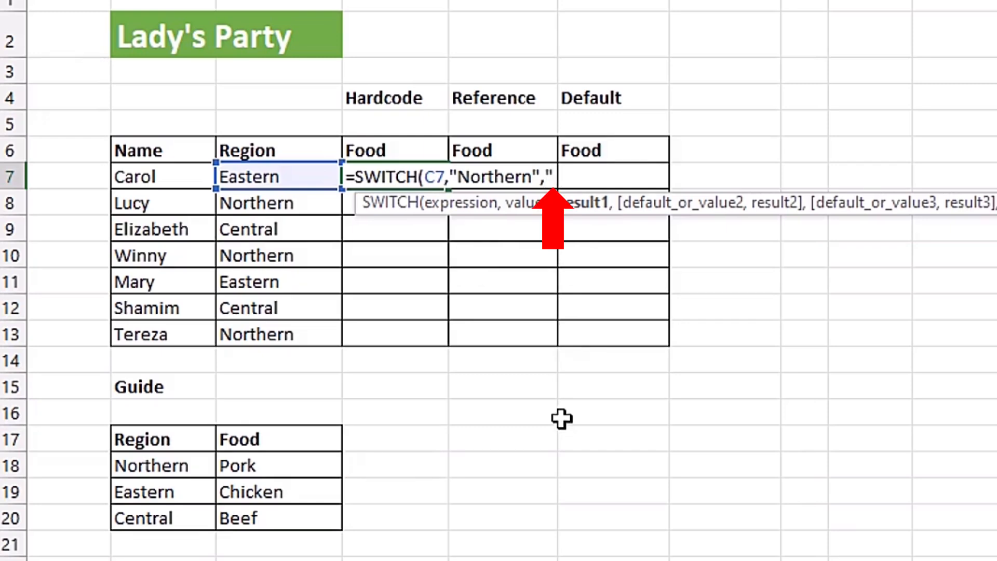
pyautogui.write('r')
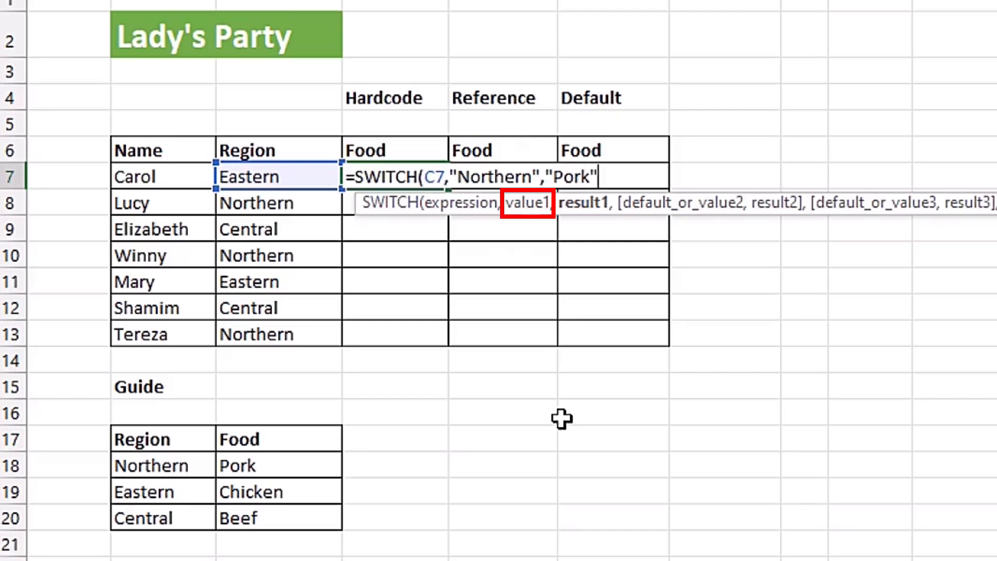
pyautogui.write('k"')
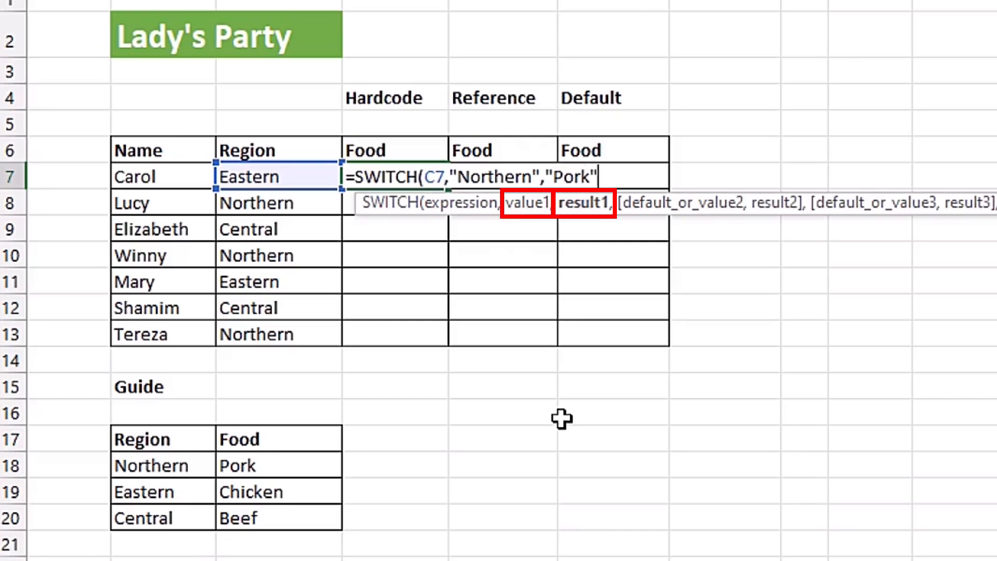
pyautogui.write(',')
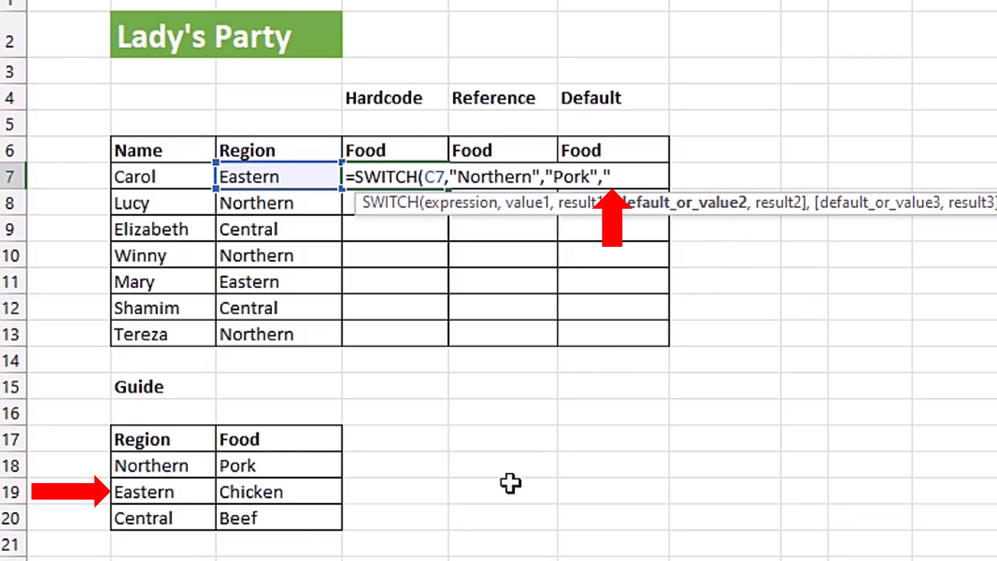
# Step: Complete the D7 SWITCH formula with the hardcoded pairs "Eastern","Chicken" and "Central","Beef"
pyautogui.write('stern')
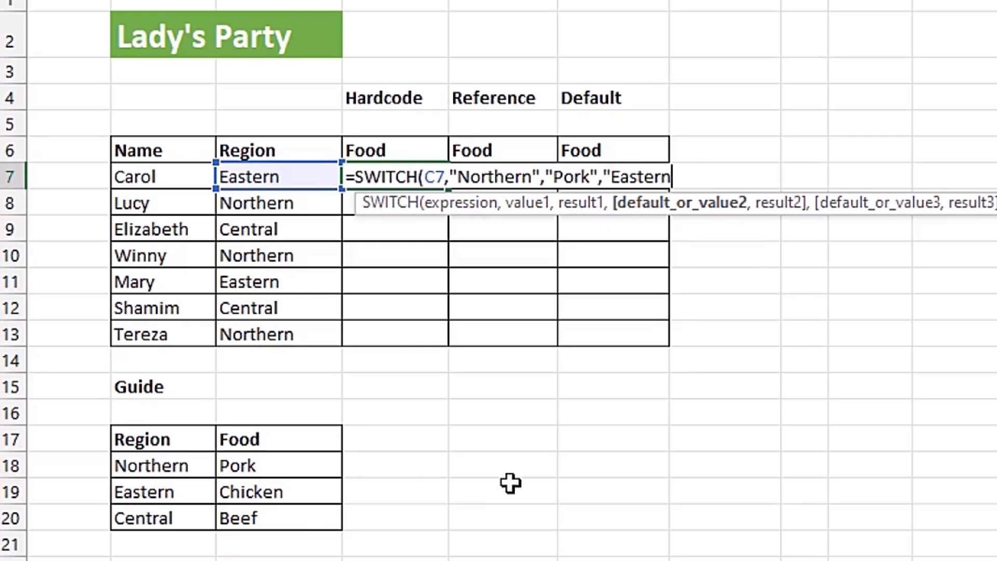
pyautogui.write('",')
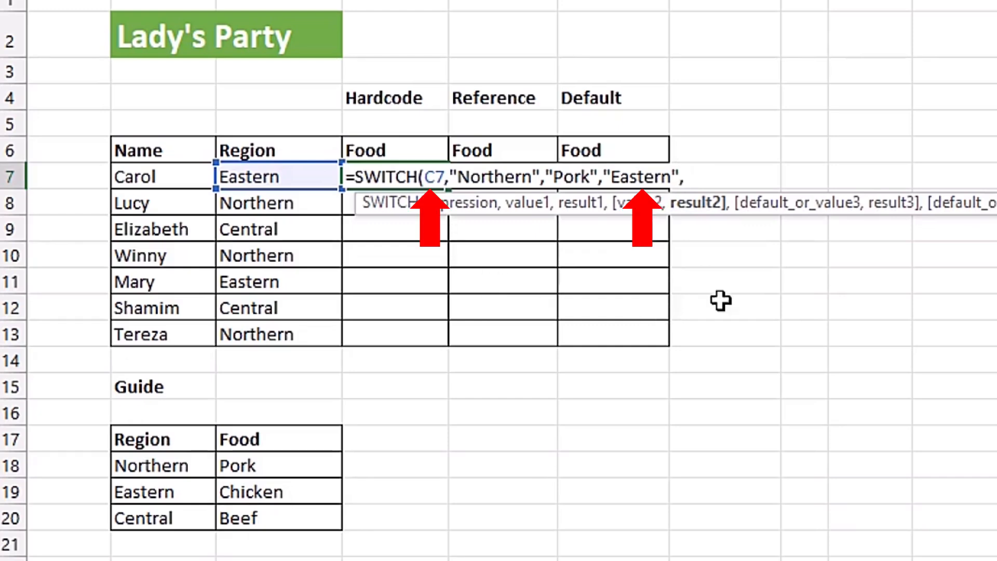
pyautogui.write('"Chicken')
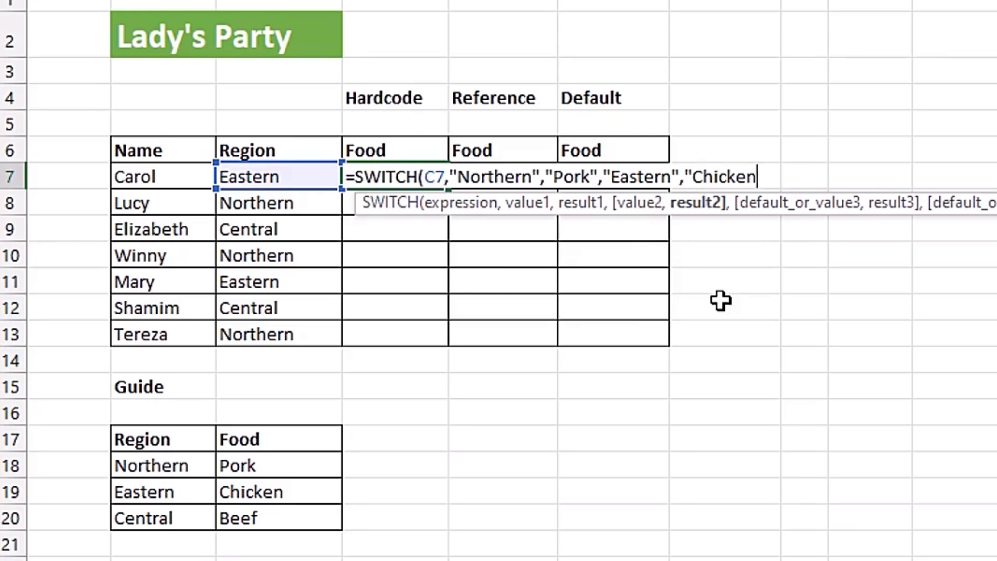
pyautogui.write('","C')
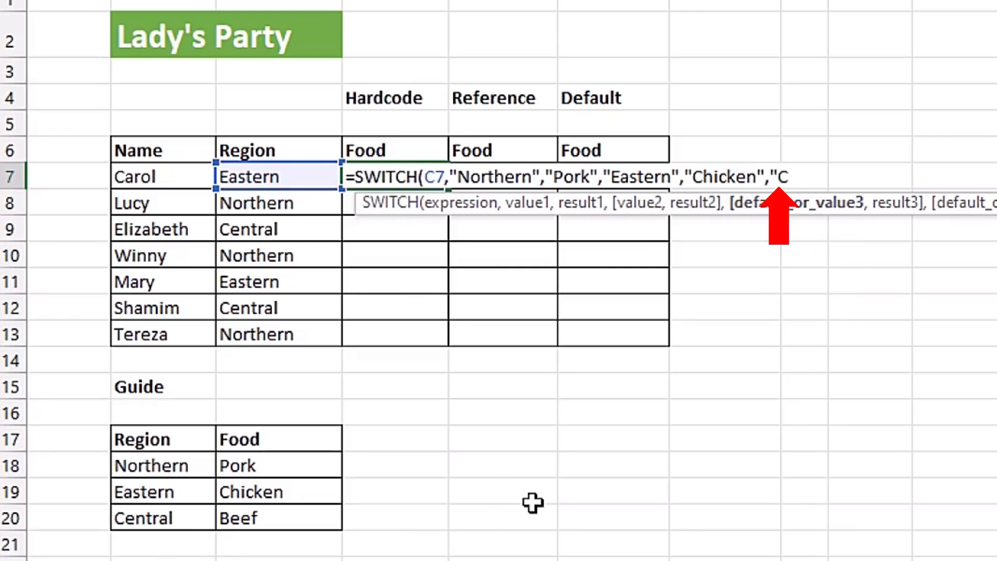
pyautogui.write('entral')
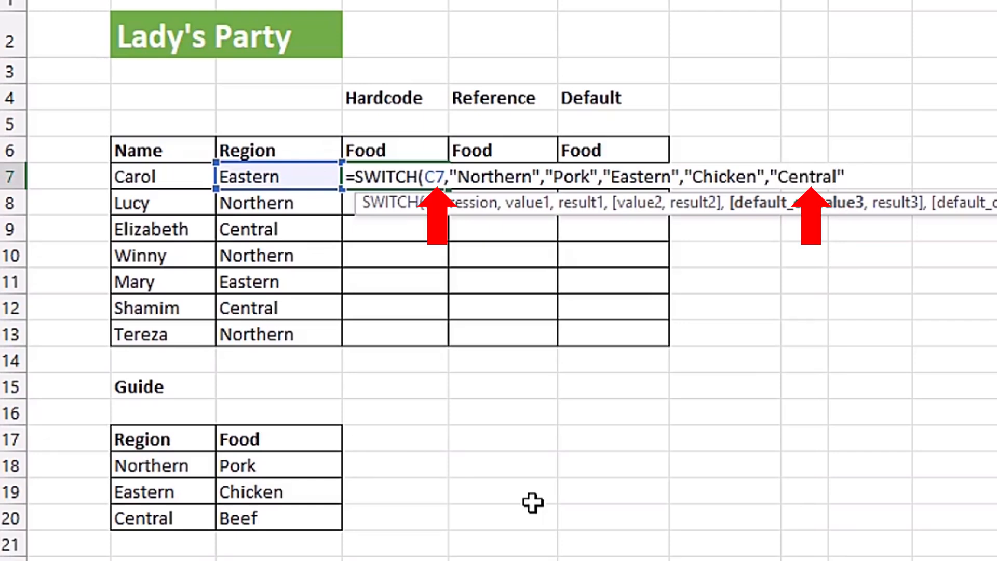
pyautogui.write(',"Beef')
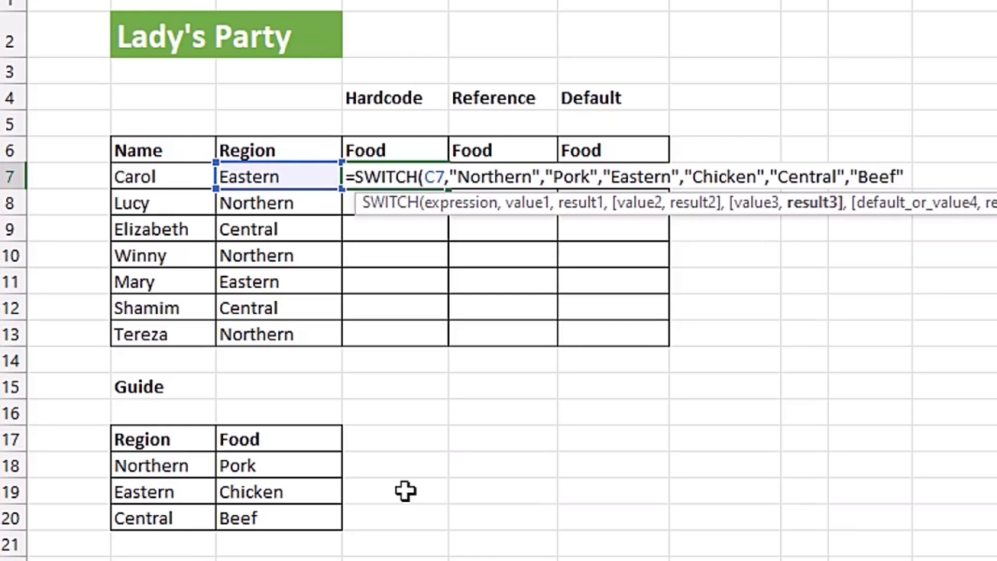
# Step: Commit the D7 SWITCH formula and fill it down the Hardcode Food column through D13
pyautogui.click(481, 176)
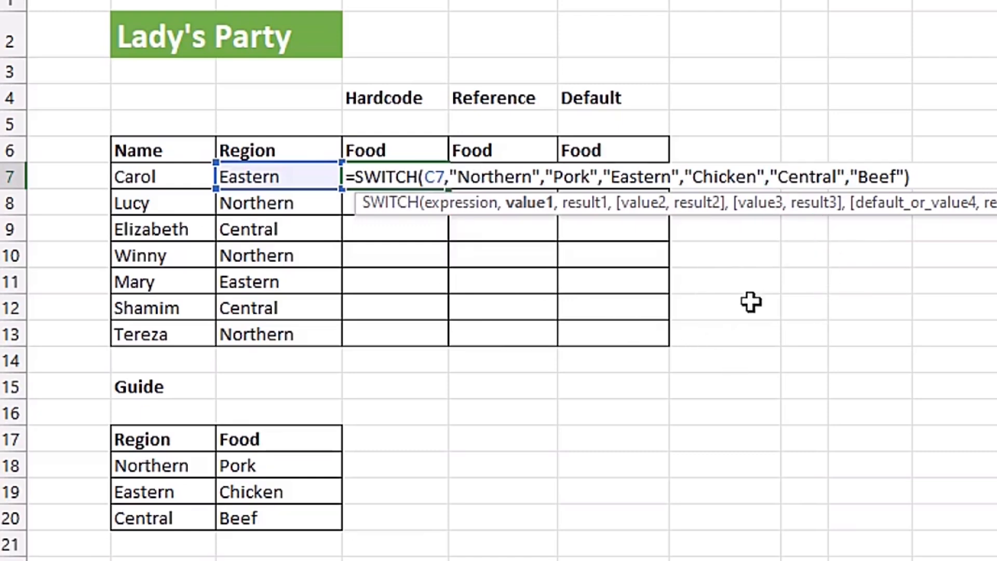
pyautogui.hotkey('ctrl', 'Return')
pyautogui.moveTo(448, 189); pyautogui.dragTo(454, 357)
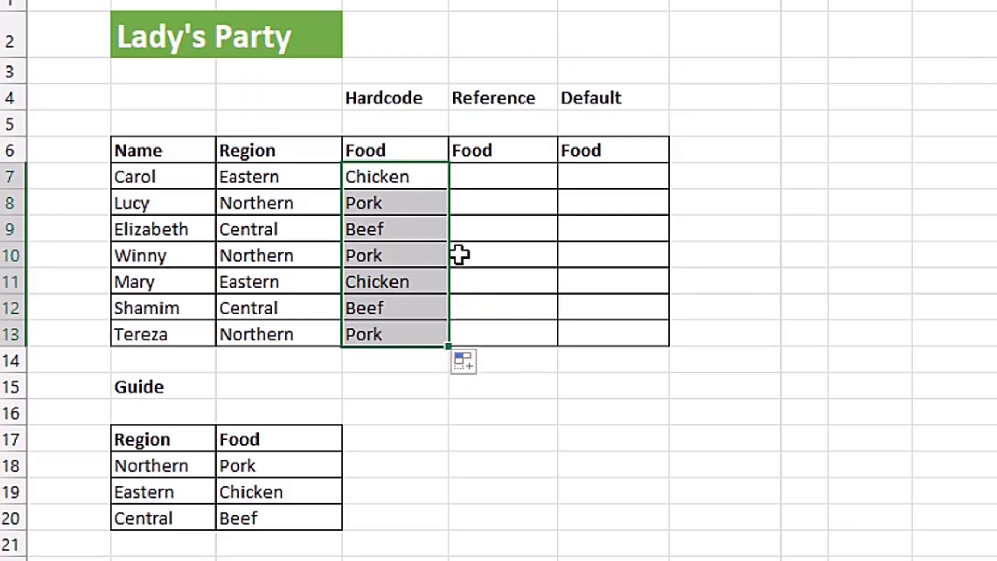
# Step: Start a SWITCH formula in cell E7 of the Reference Food column with C7 as the expression
pyautogui.click(511, 174)
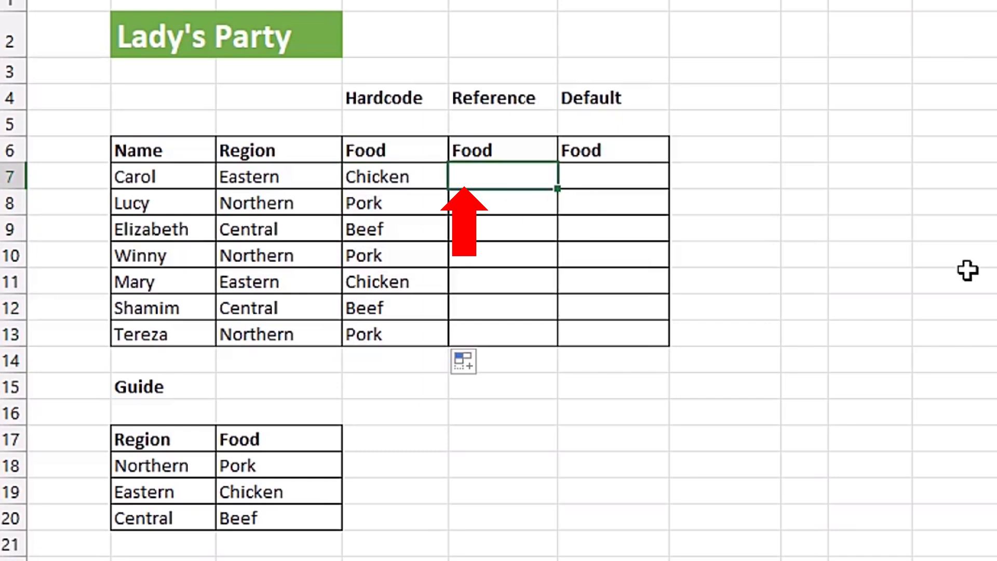
pyautogui.write('=swit')
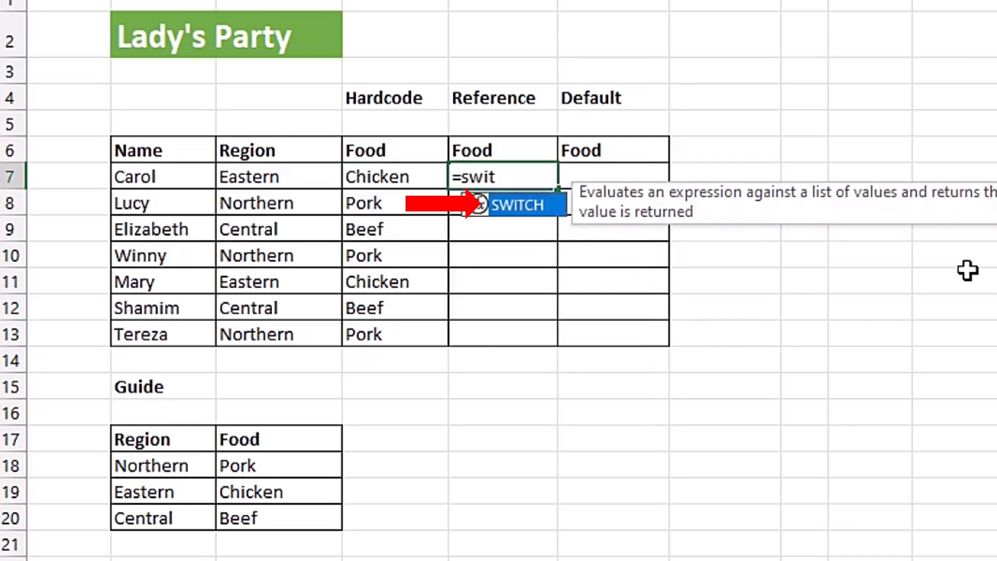
pyautogui.press('Tab')
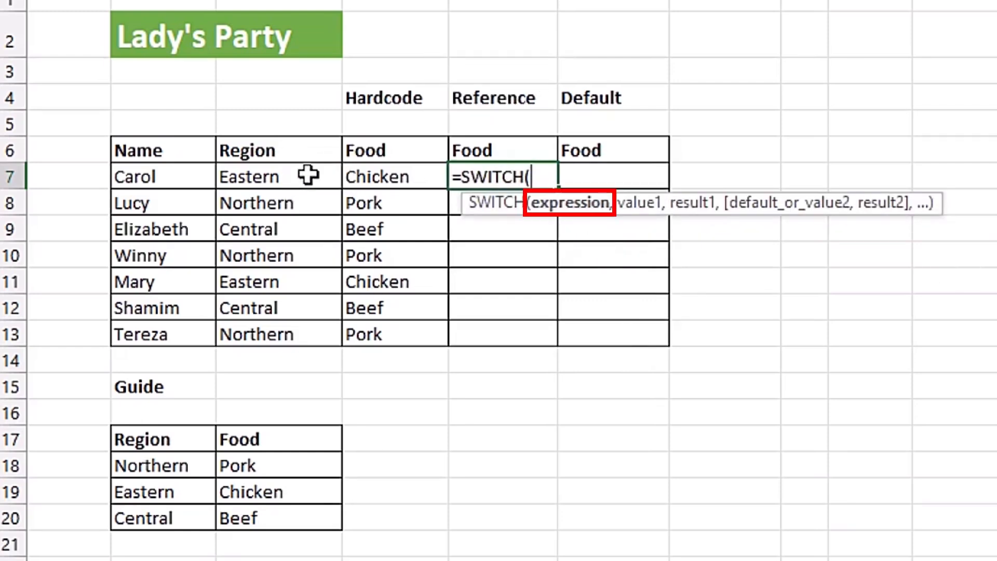
pyautogui.click(266, 176)
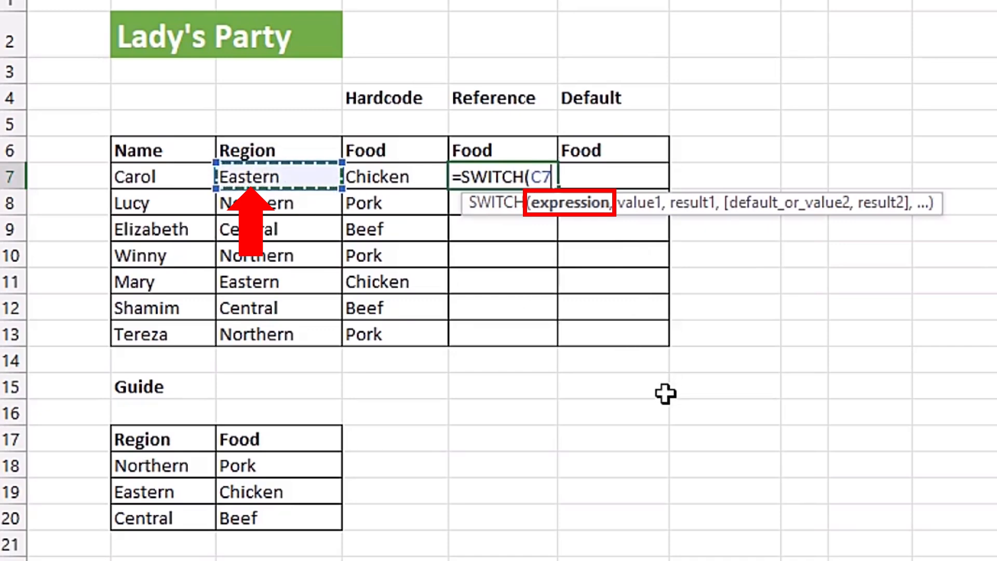
pyautogui.write(',')
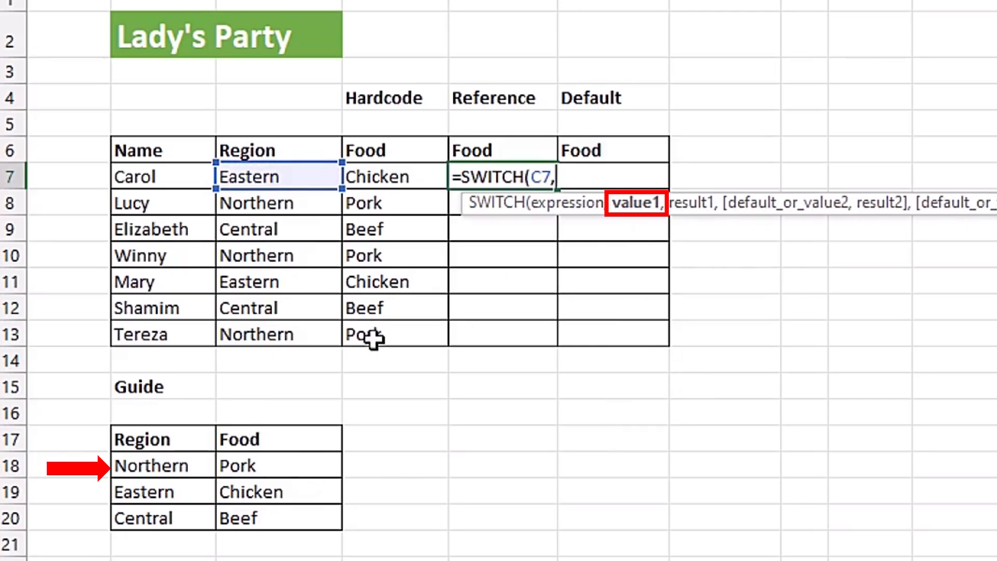
# Step: Add the Guide table's Northern and Pork cells as absolute references $B$18 and $C$18 for value1 and result1
pyautogui.click(151, 465)
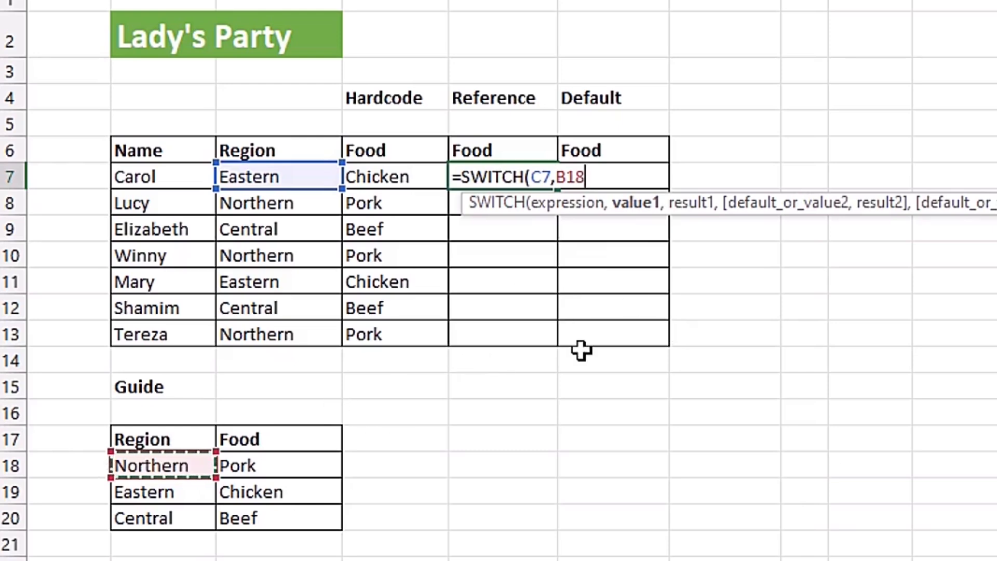
pyautogui.press('F4')
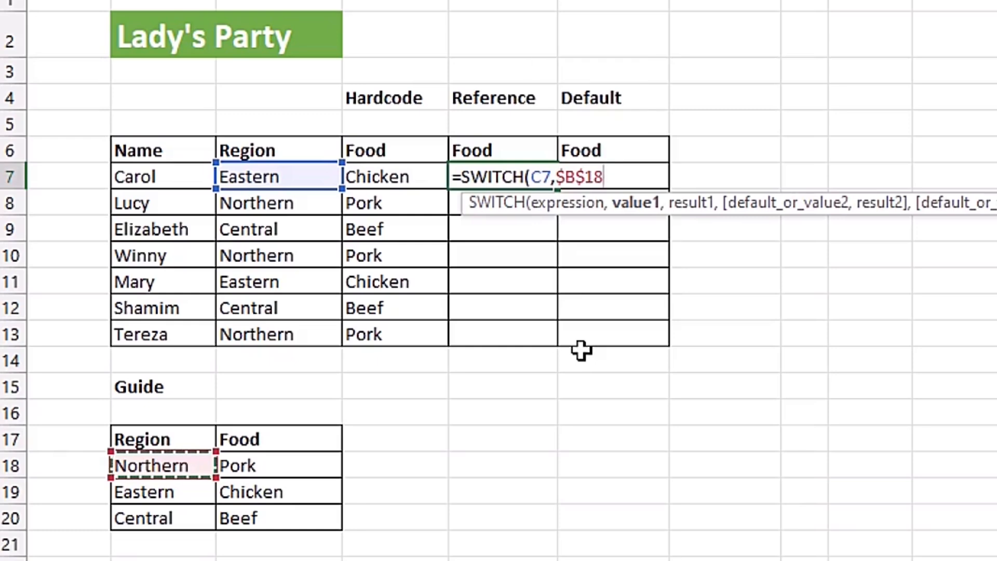
pyautogui.write(',')
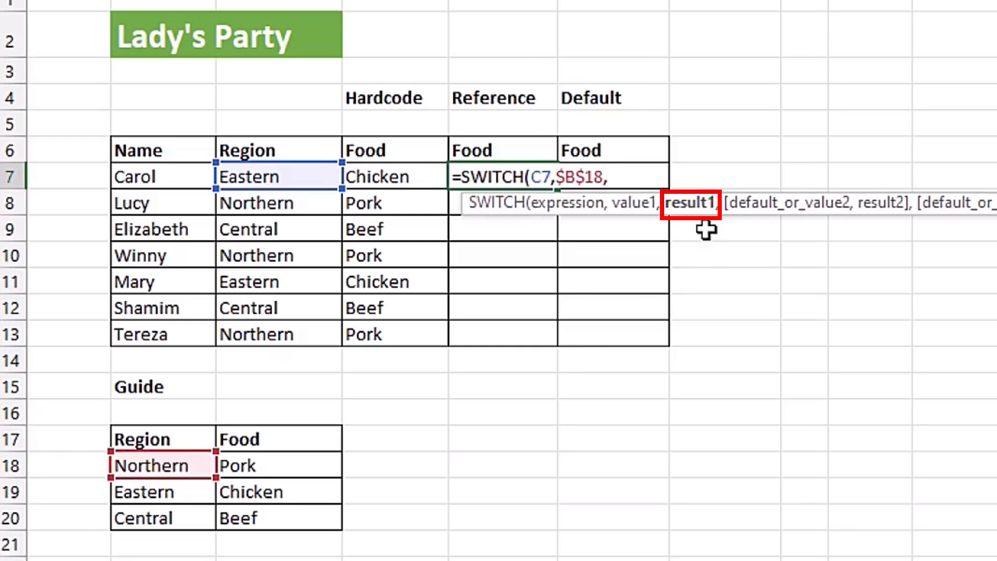
pyautogui.click(280, 465)
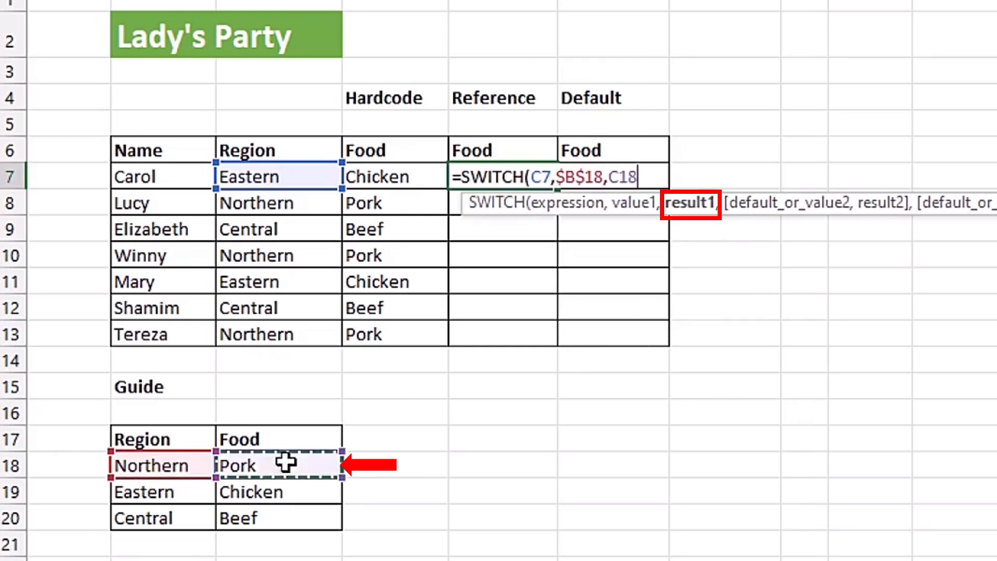
pyautogui.press('F4')
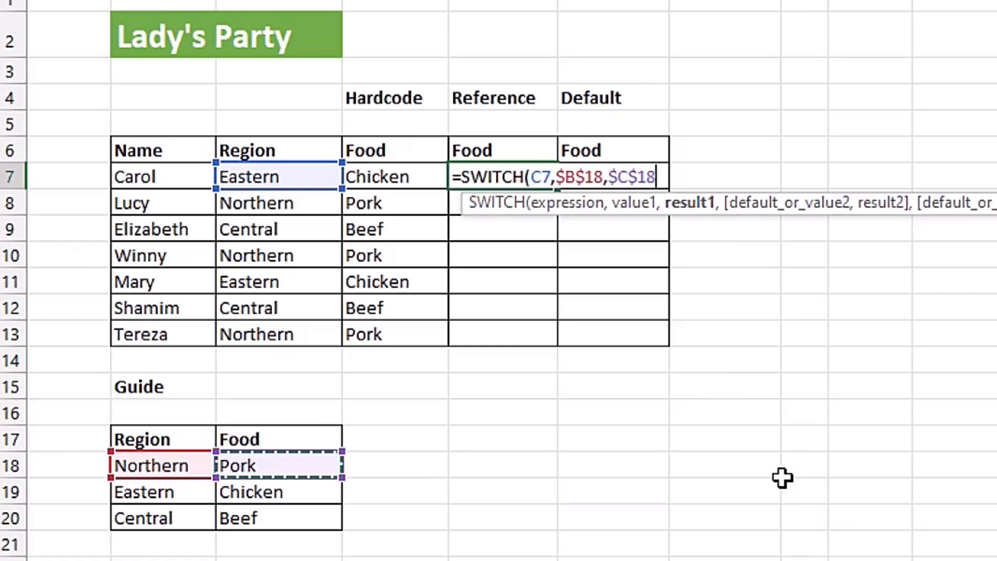
pyautogui.write(',')
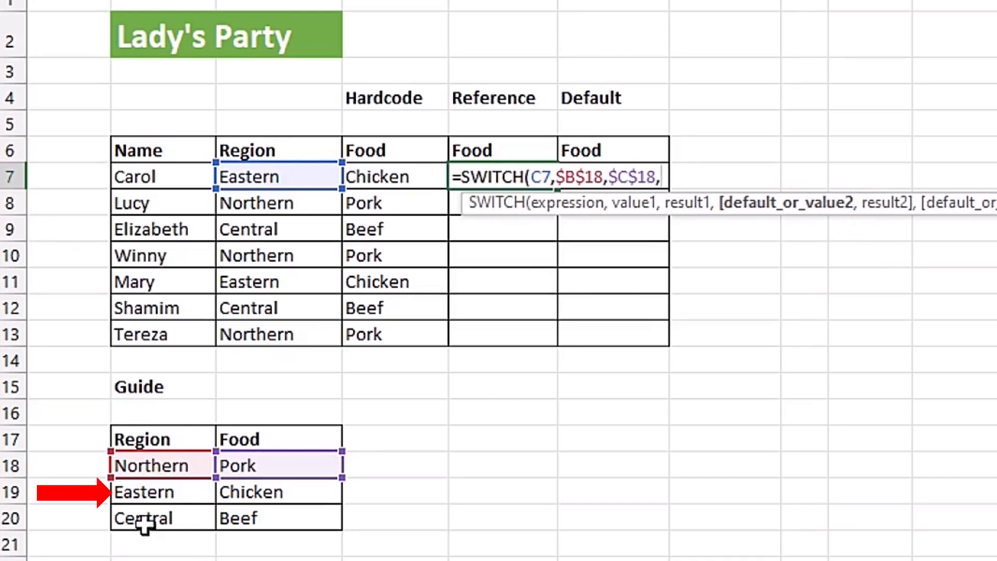
# Step: Add the Guide table's Eastern and Chicken cells as absolute references $B$19 and $C$19 for value2 and result2
pyautogui.click(167, 496)
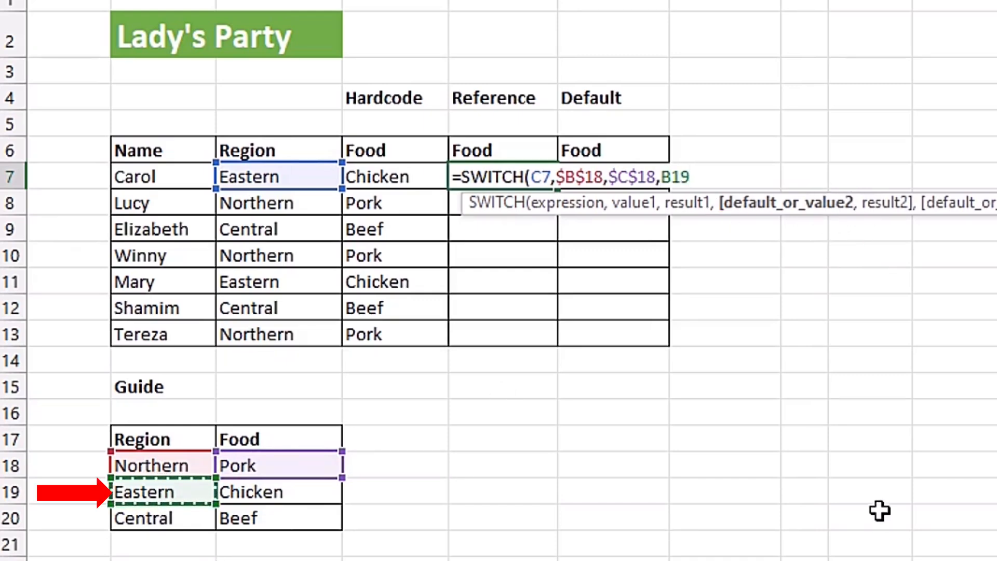
pyautogui.press('F4')
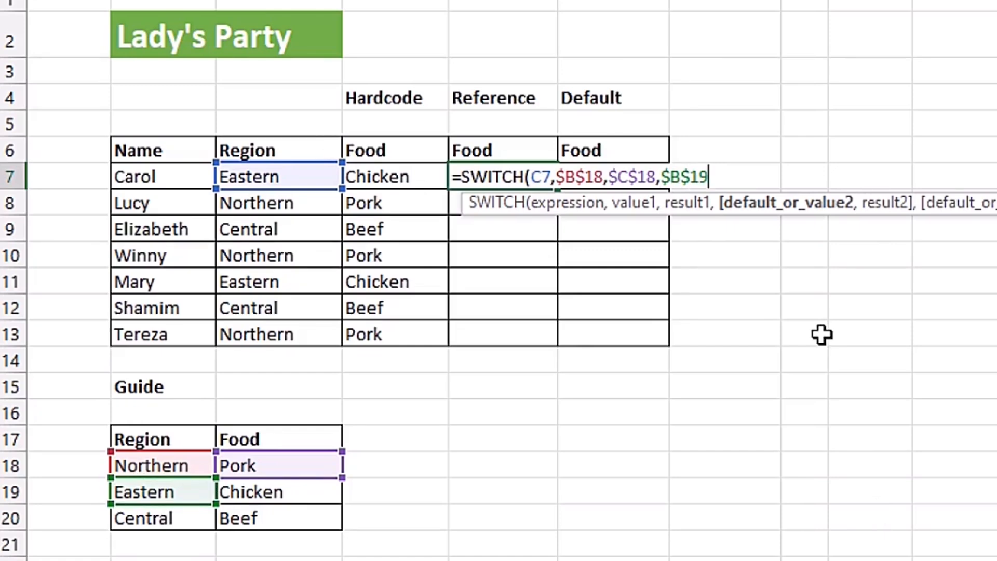
pyautogui.write(',')
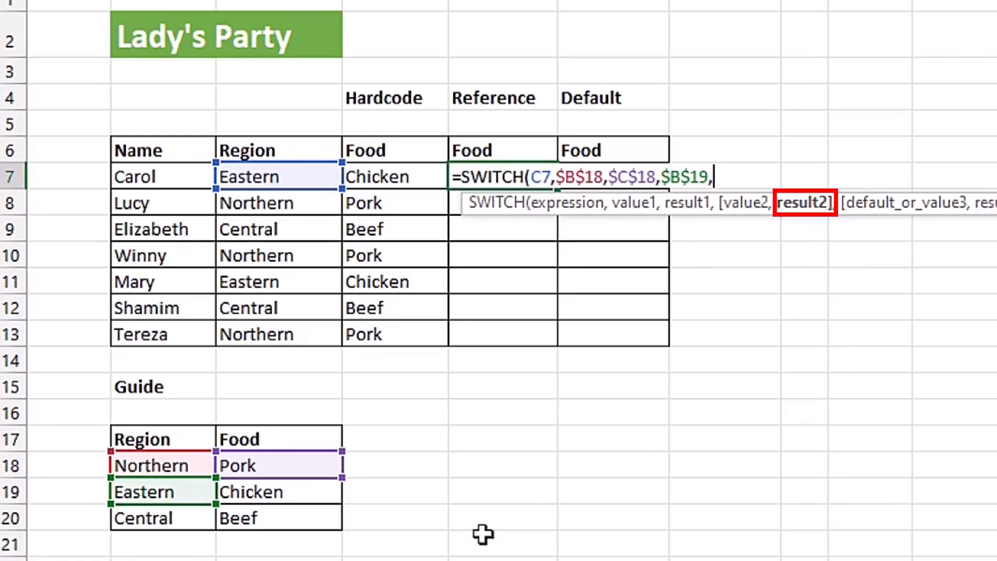
pyautogui.click(290, 497)
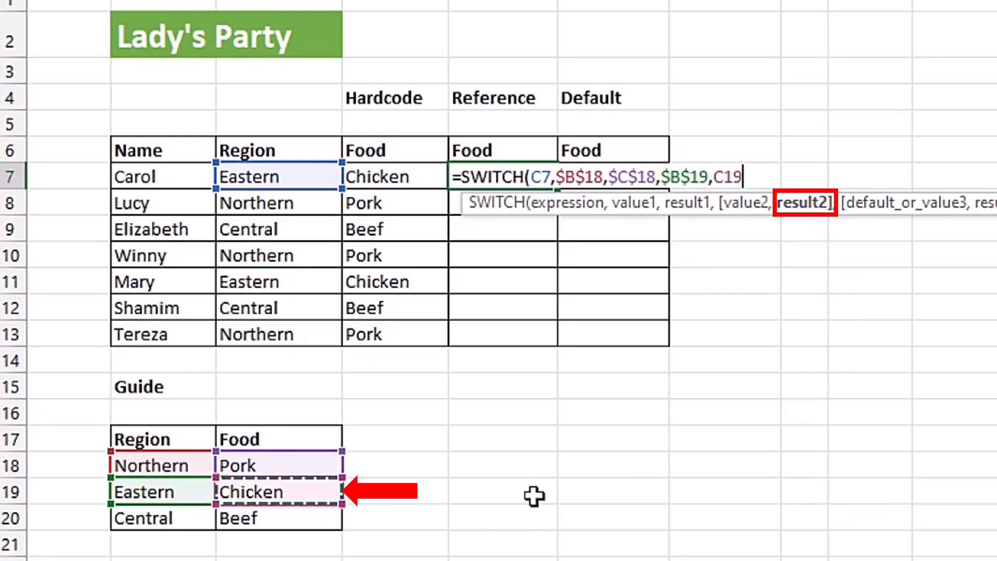
pyautogui.press('F4')
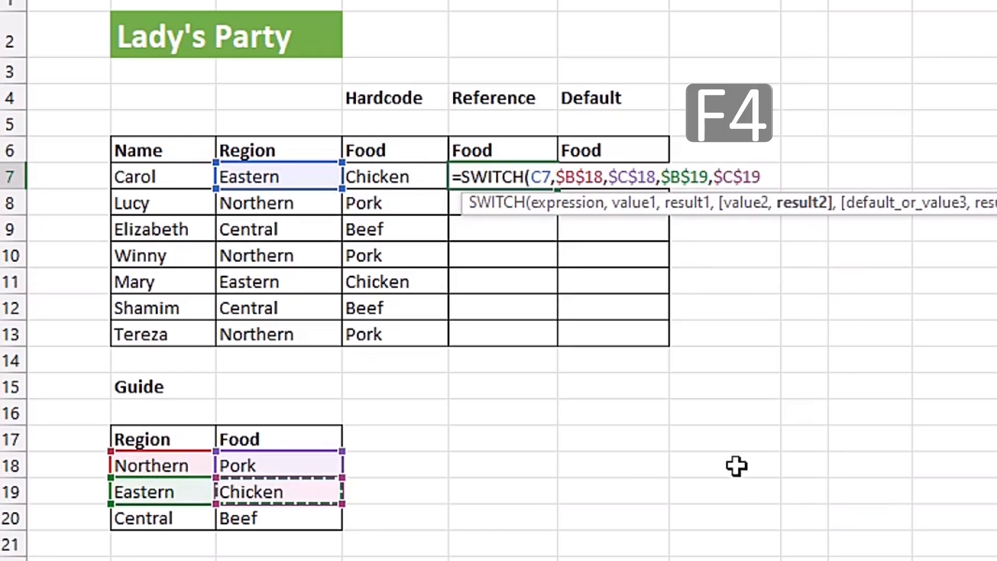
# Step: Add the Guide table's Central and Beef cells as absolute references $B$20 and $C$20 for value3 and result3
pyautogui.write(',')
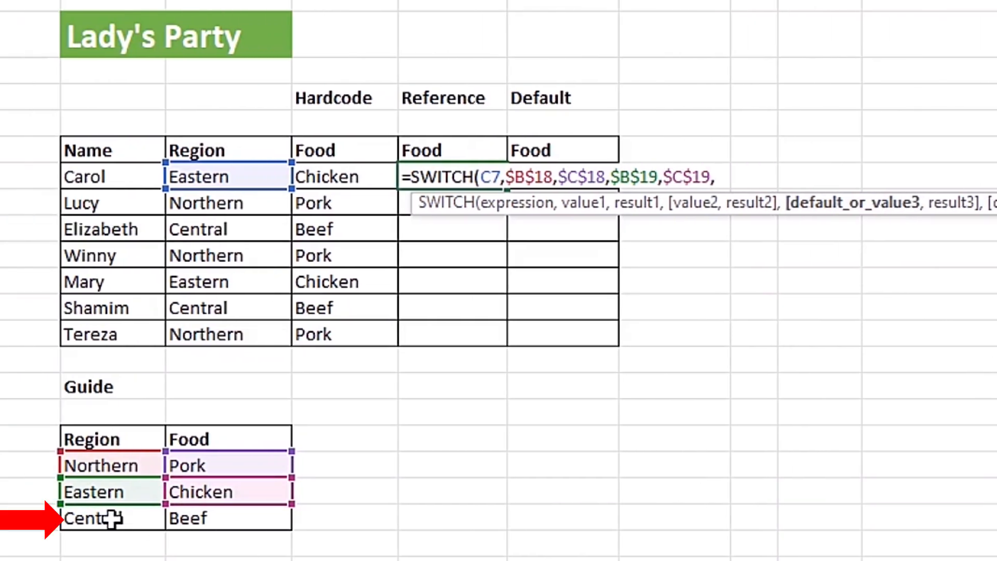
pyautogui.click(112, 518)
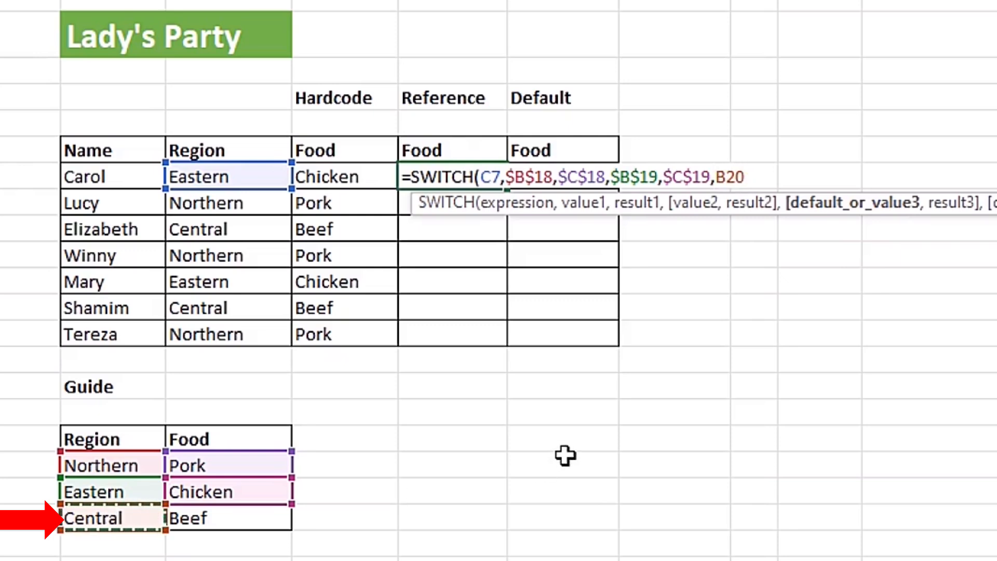
pyautogui.press('F4')
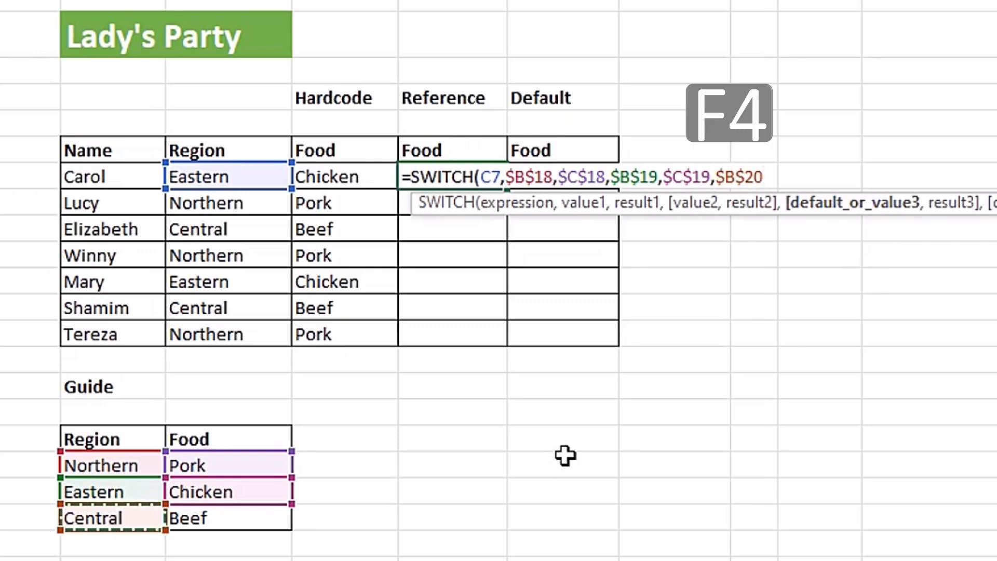
pyautogui.write(',')
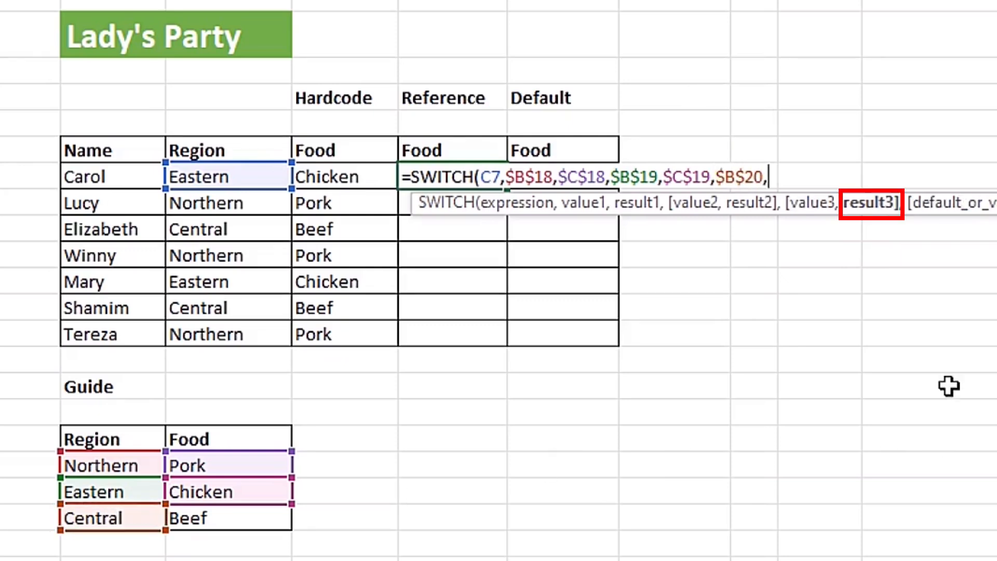
pyautogui.click(234, 519)
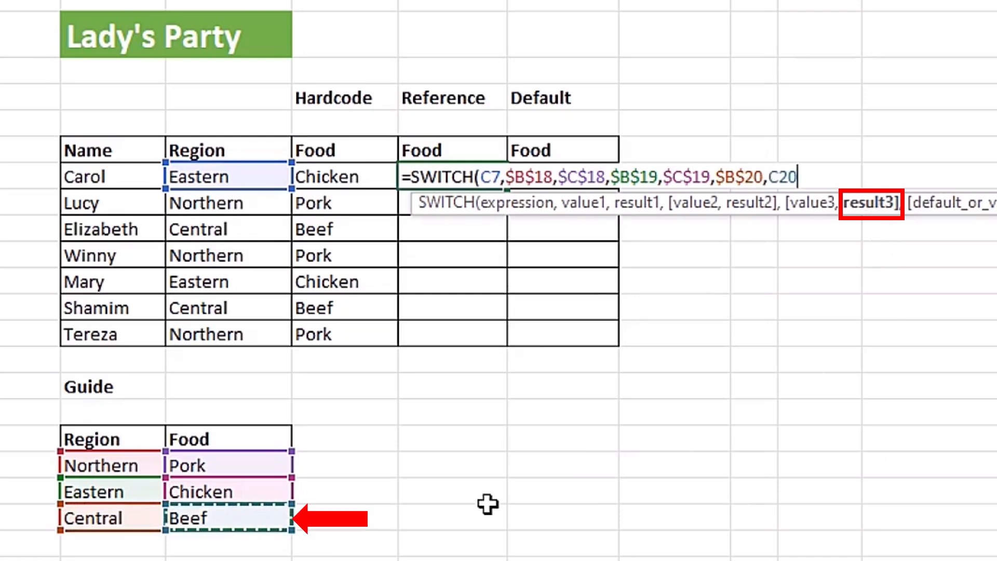
pyautogui.press('F4')
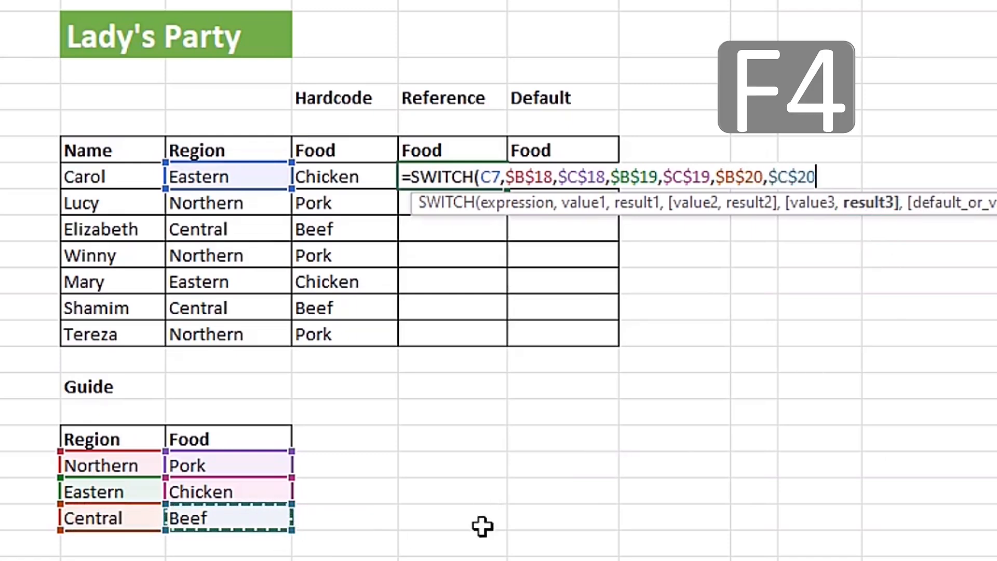
# Step: Close and commit the E7 SWITCH formula and fill it down the Reference Food column through E13
pyautogui.write(')')
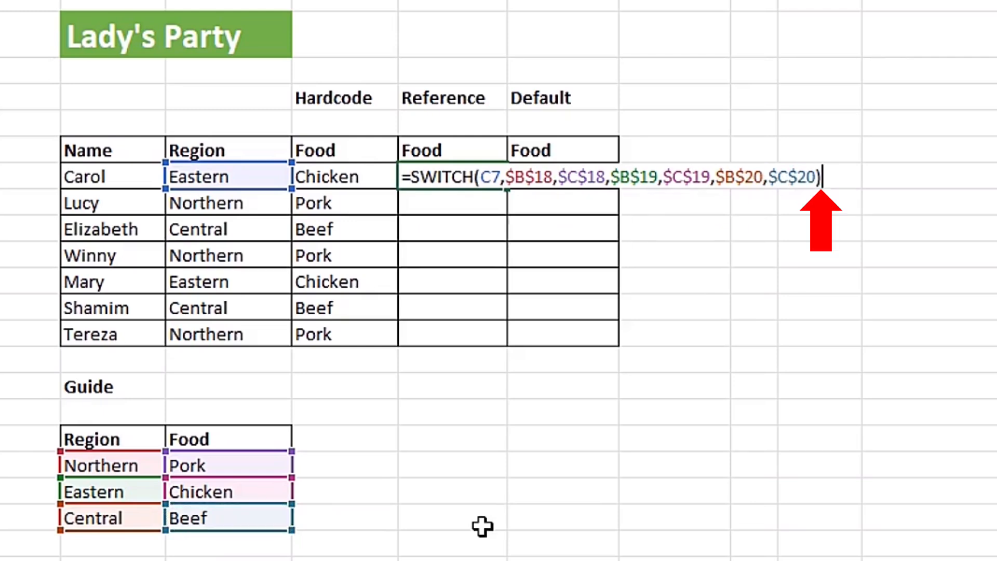
pyautogui.hotkey('ctrl', 'Return')
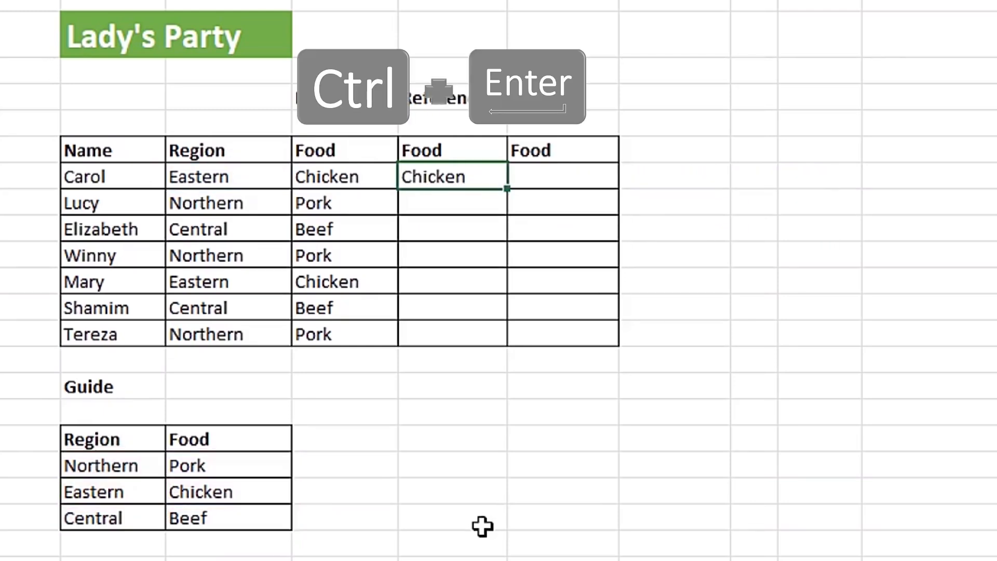
pyautogui.moveTo(503, 190); pyautogui.dragTo(489, 343)
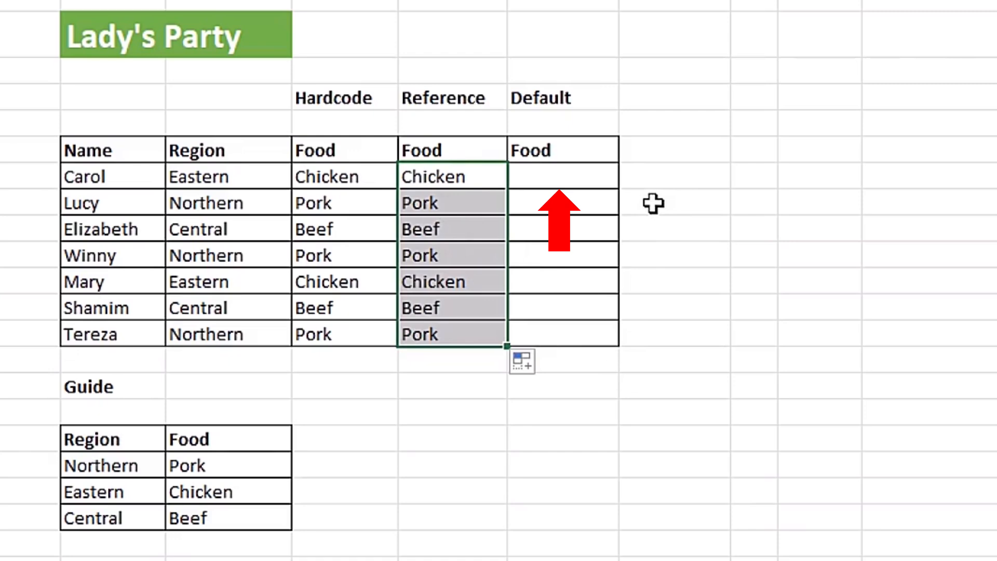
# Step: Start a SWITCH formula in cell F7 of the Default Food column with C7 as the expression
pyautogui.click(587, 177)
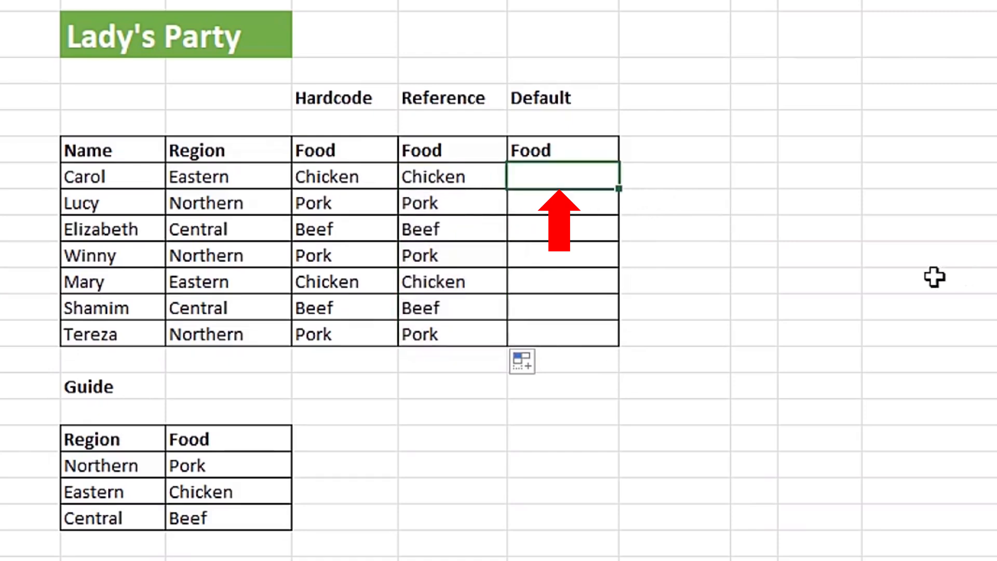
pyautogui.write('=')
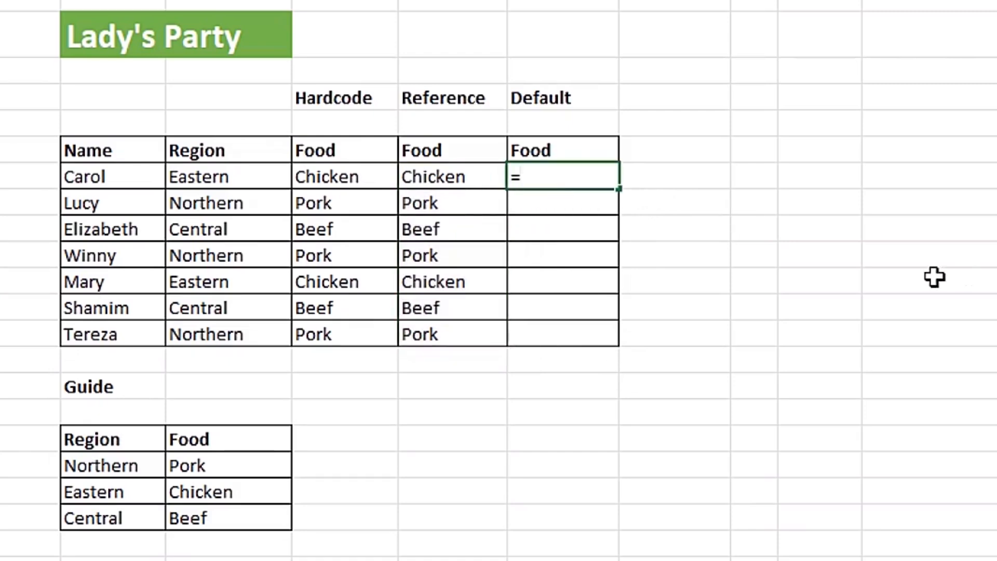
pyautogui.write('swit')
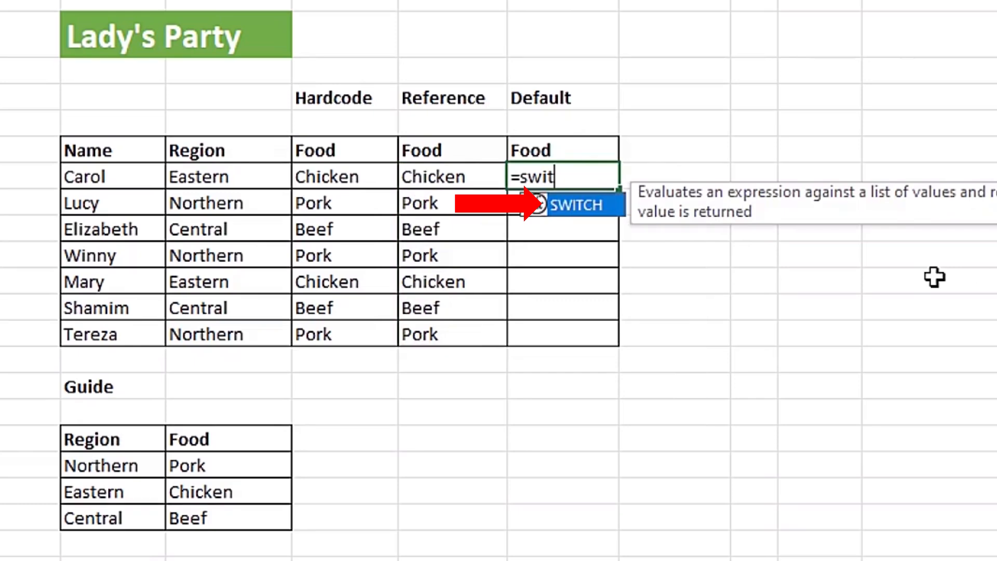
pyautogui.press('Tab')
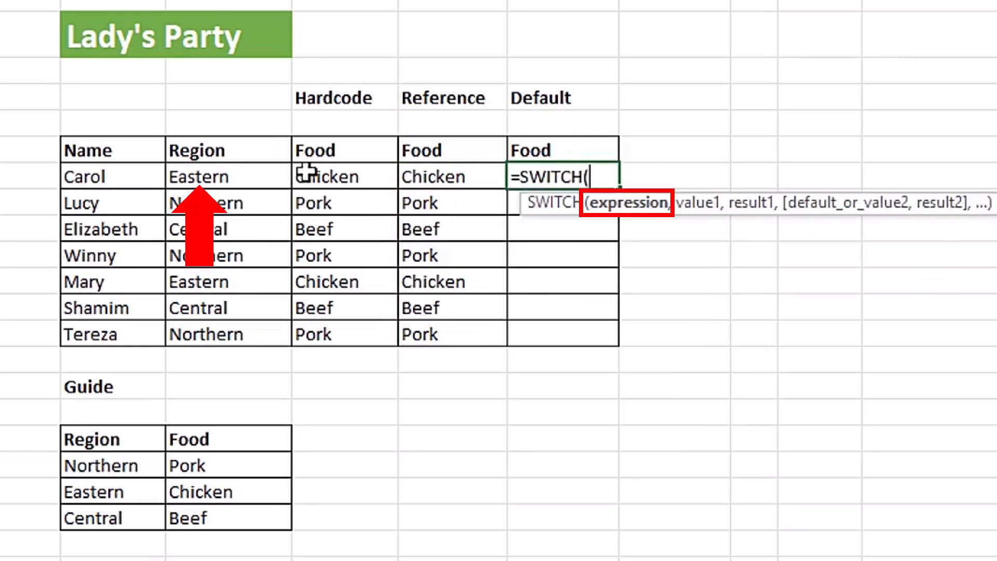
pyautogui.click(230, 178)
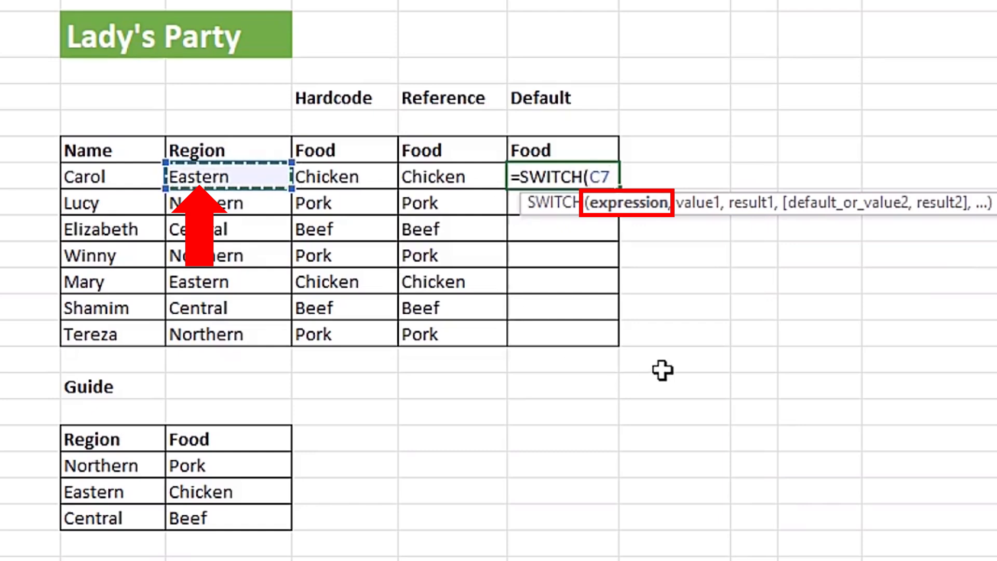
# Step: Add absolute references $B$18 (Northern) and $C$18 (Pork) as value1 and result1 of the F7 formula
pyautogui.write(',')
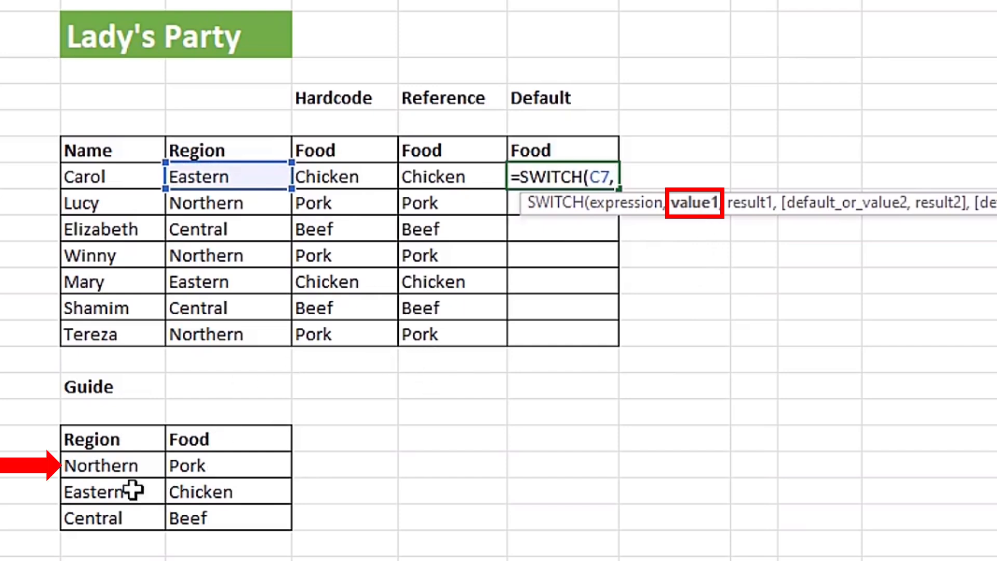
pyautogui.click(126, 468)
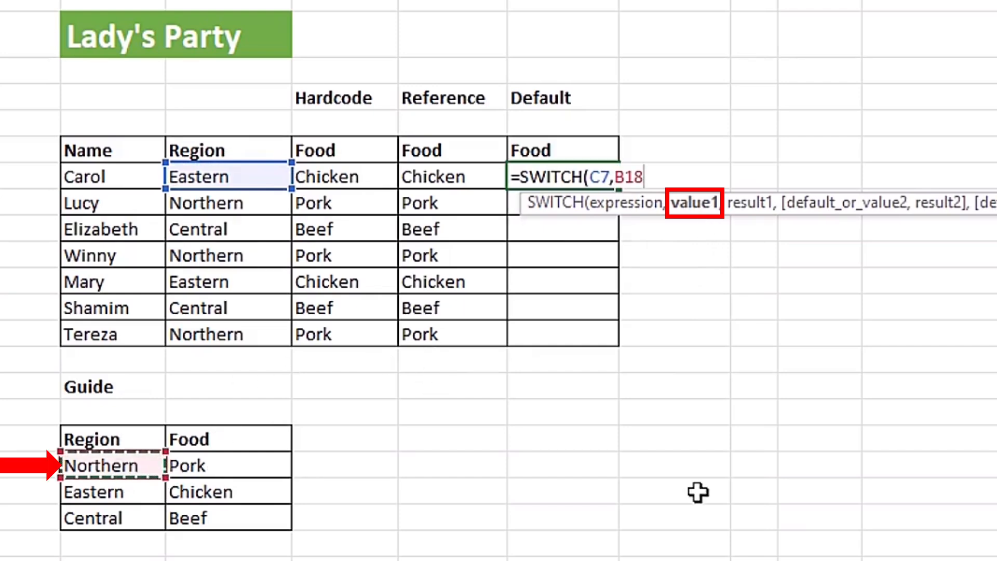
pyautogui.press('F4')
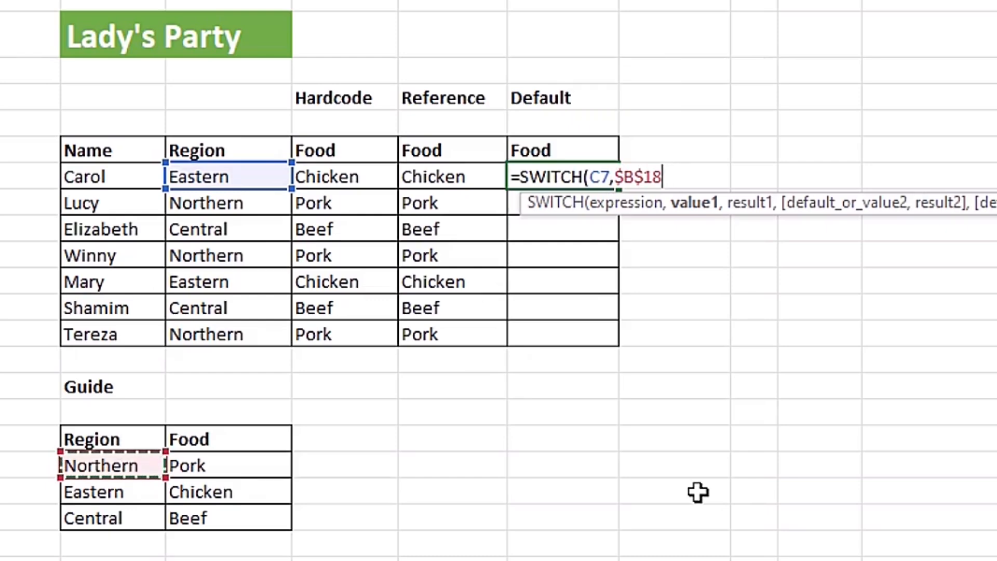
pyautogui.write(',')
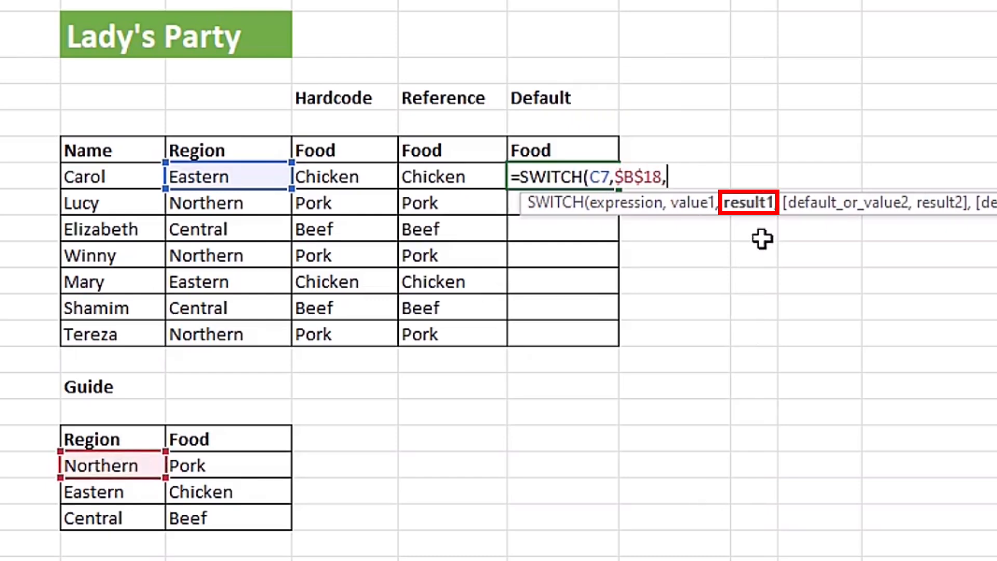
pyautogui.click(226, 463)
pyautogui.press('F4')
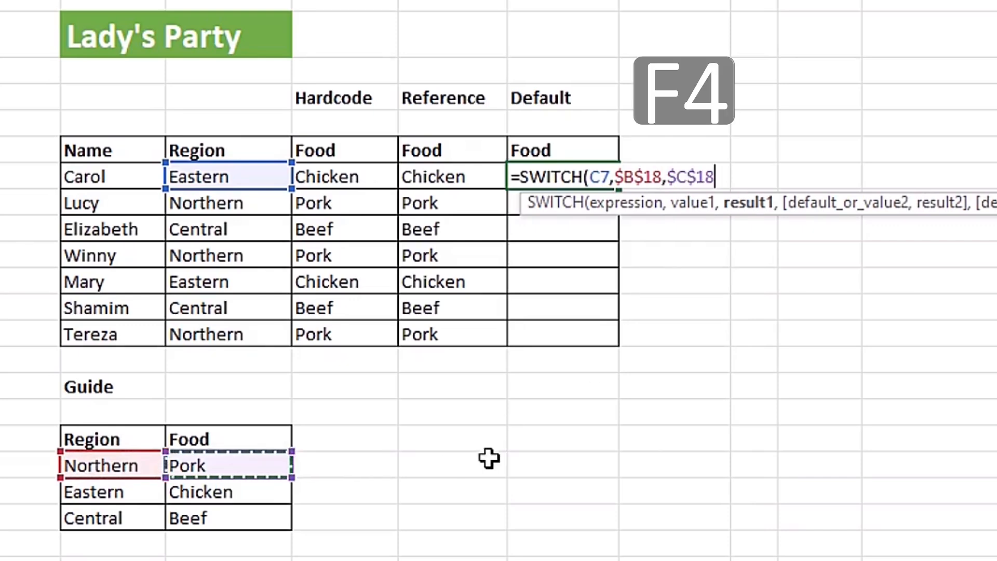
# Step: Add absolute references $B$19 (Eastern) and $C$19 (Chicken) as value2 and result2 of the F7 formula
pyautogui.write(',')
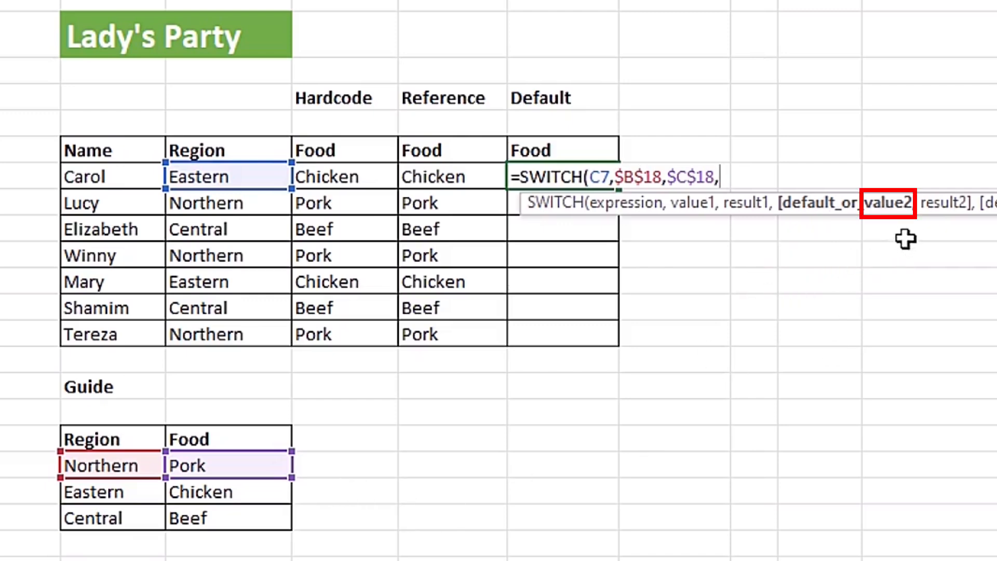
pyautogui.click(130, 492)
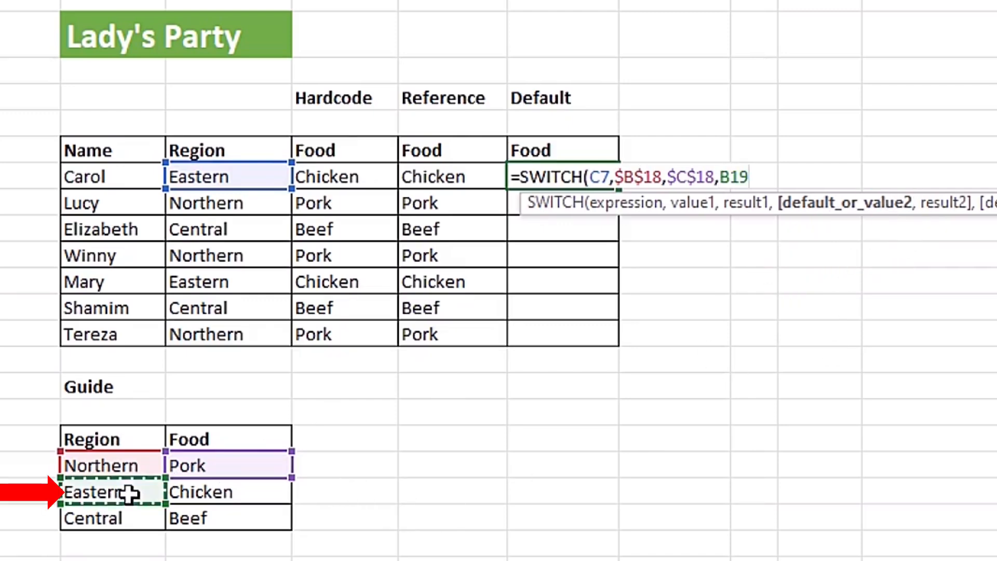
pyautogui.press('F4')
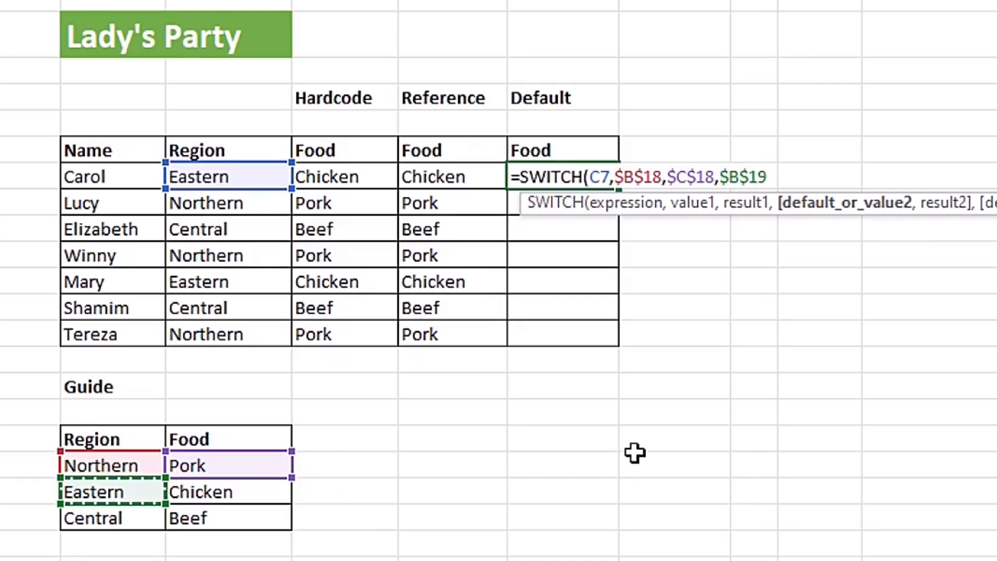
pyautogui.write(',')
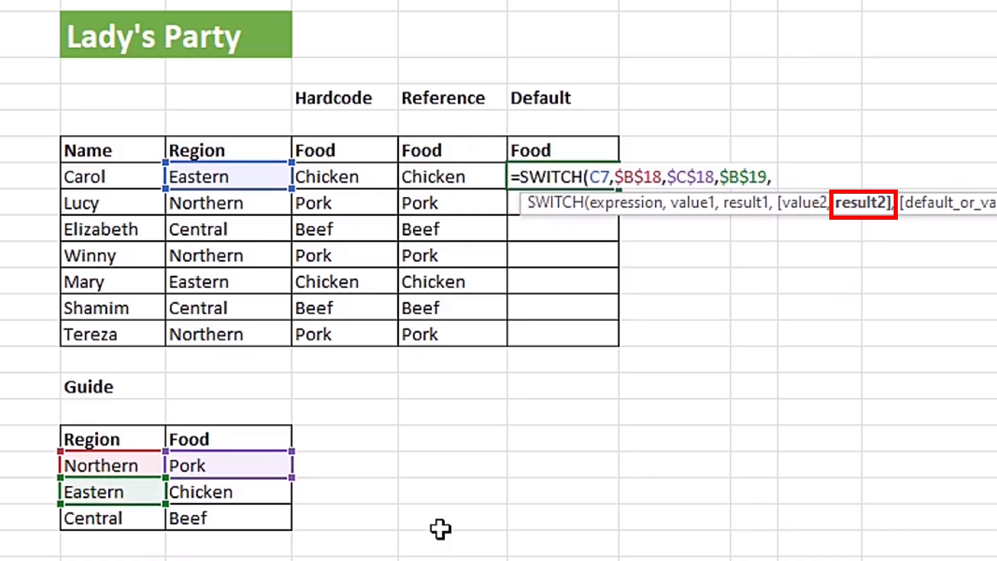
pyautogui.click(262, 497)
pyautogui.press('F4')
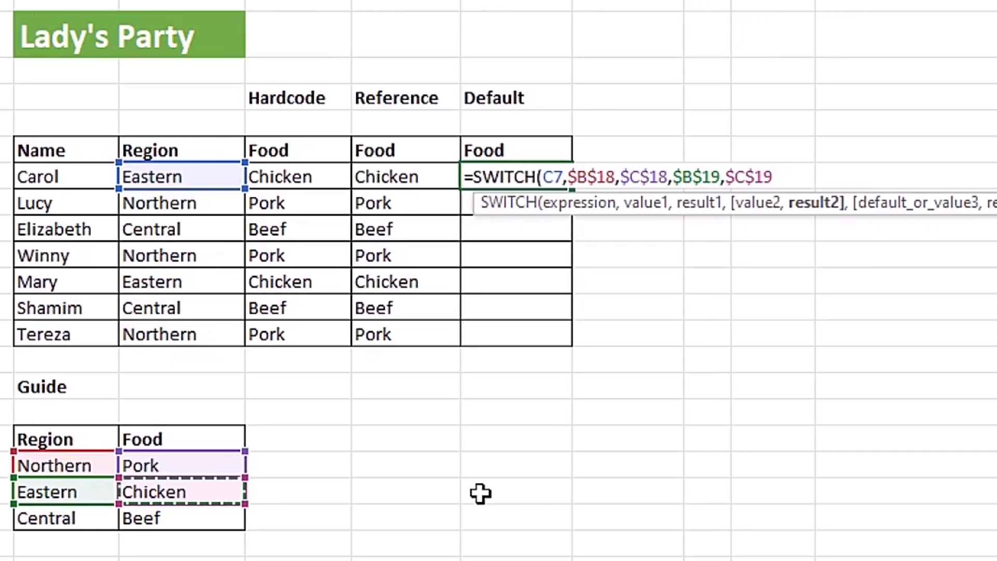
# Step: Add the Guide table's Beef cell as absolute reference $C$20 for the default result and close the F7 formula
pyautogui.write(',')
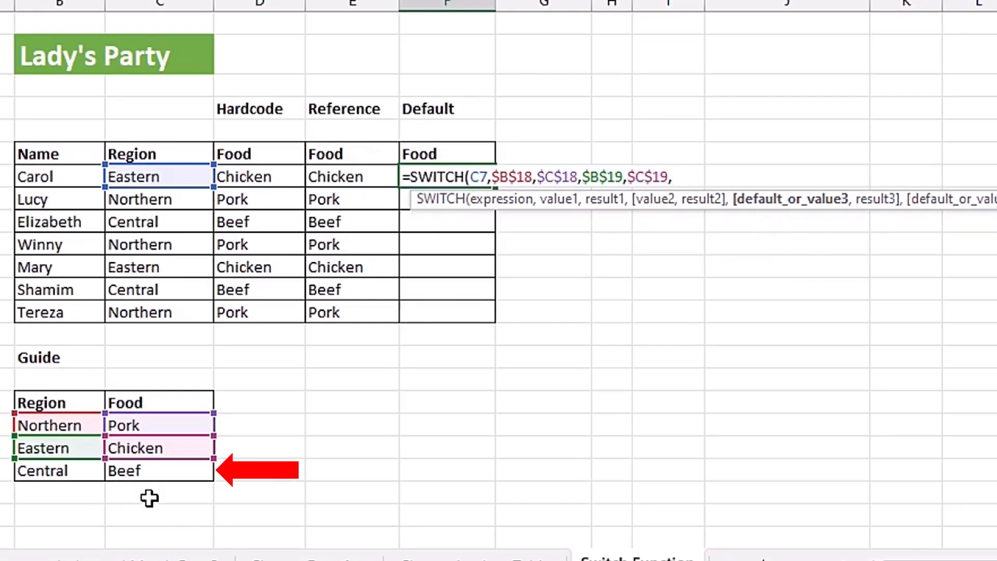
pyautogui.click(156, 477)
pyautogui.press('F4')
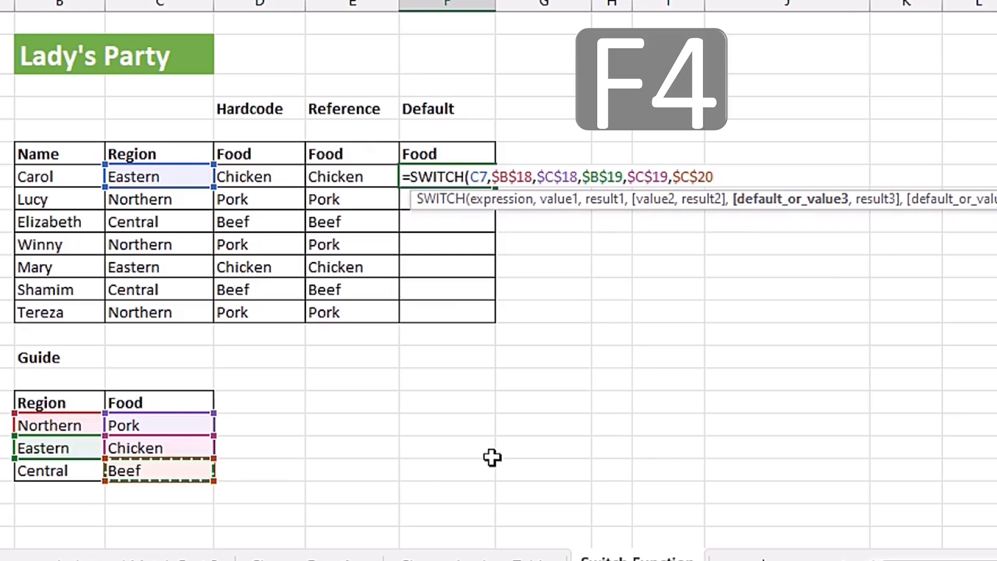
pyautogui.write(')')
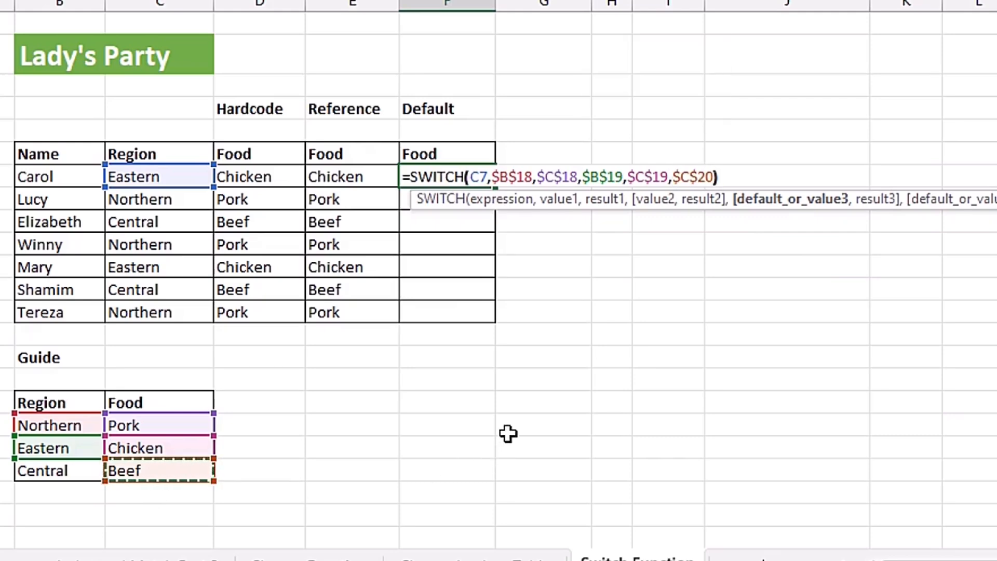
# Step: Commit the F7 SWITCH formula, fill it down the Default Food column through F13, and select B9:F9 to compare the foods
pyautogui.click(529, 186)
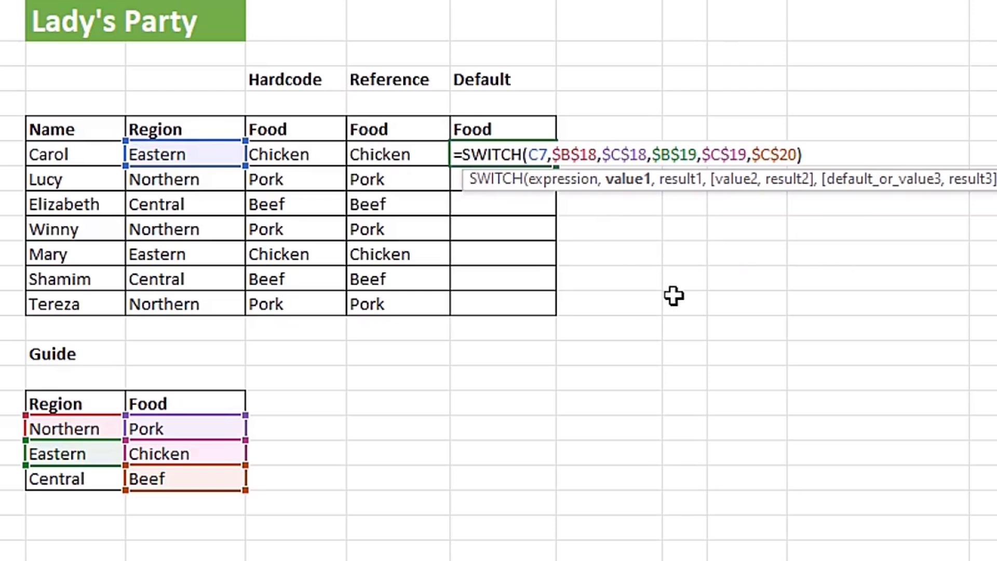
pyautogui.hotkey('ctrl', 'Return')
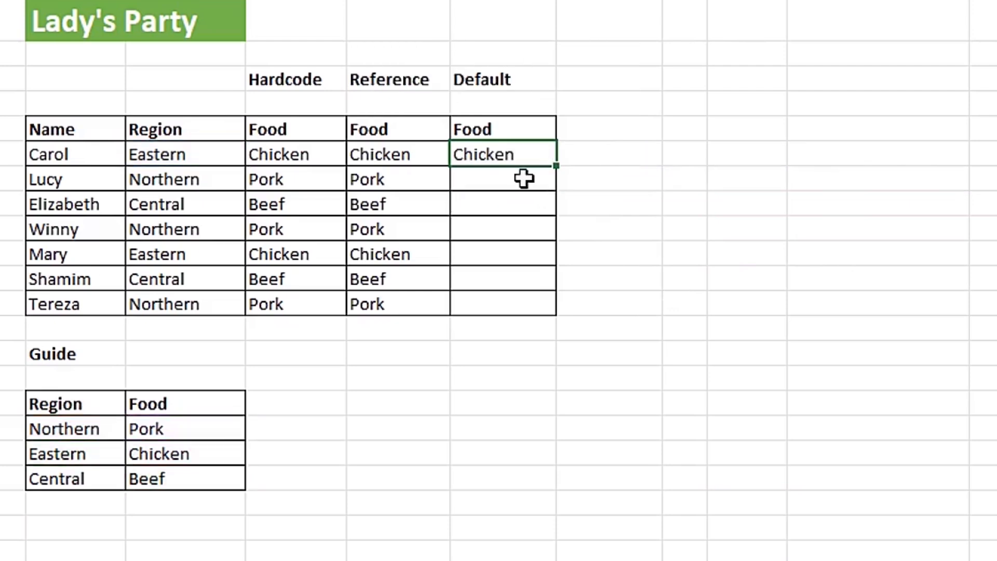
pyautogui.moveTo(555, 166); pyautogui.dragTo(518, 325)
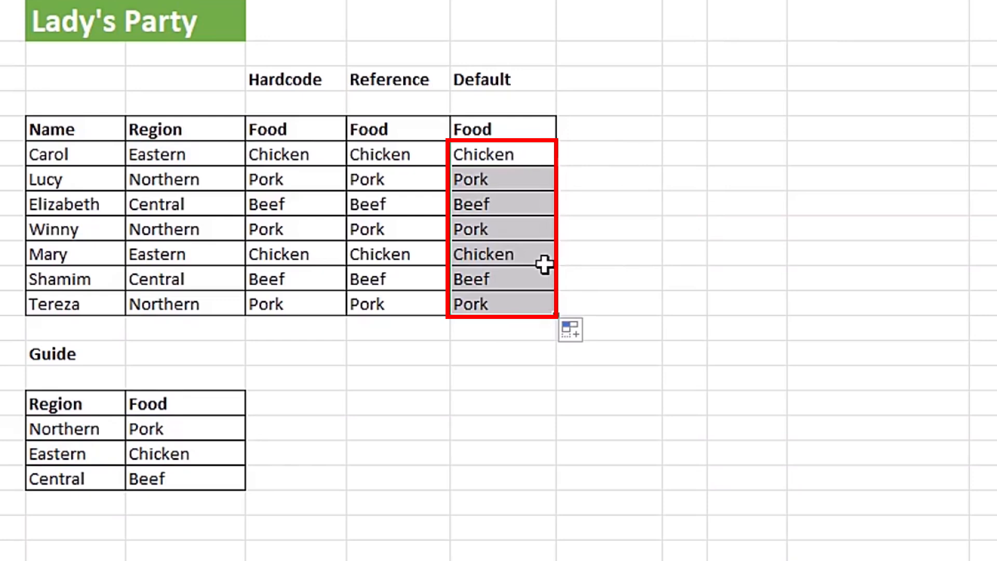
pyautogui.moveTo(95, 207); pyautogui.dragTo(498, 203)
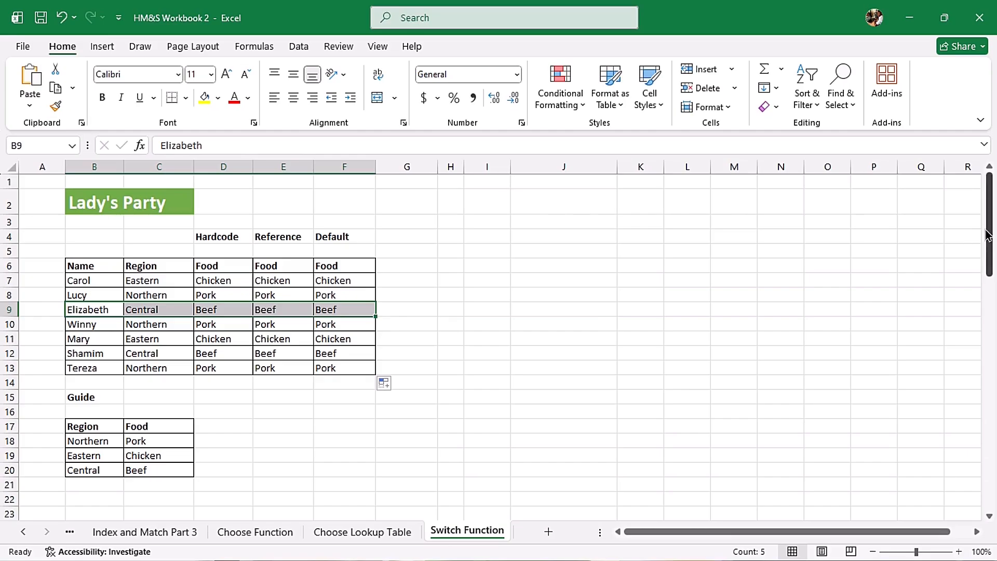
# Step: Examine the CHOOSE formula in cell C38 below the Weekly Sales table without changing it
pyautogui.click(987, 234)
pyautogui.moveTo(988, 233); pyautogui.dragTo(983, 332)
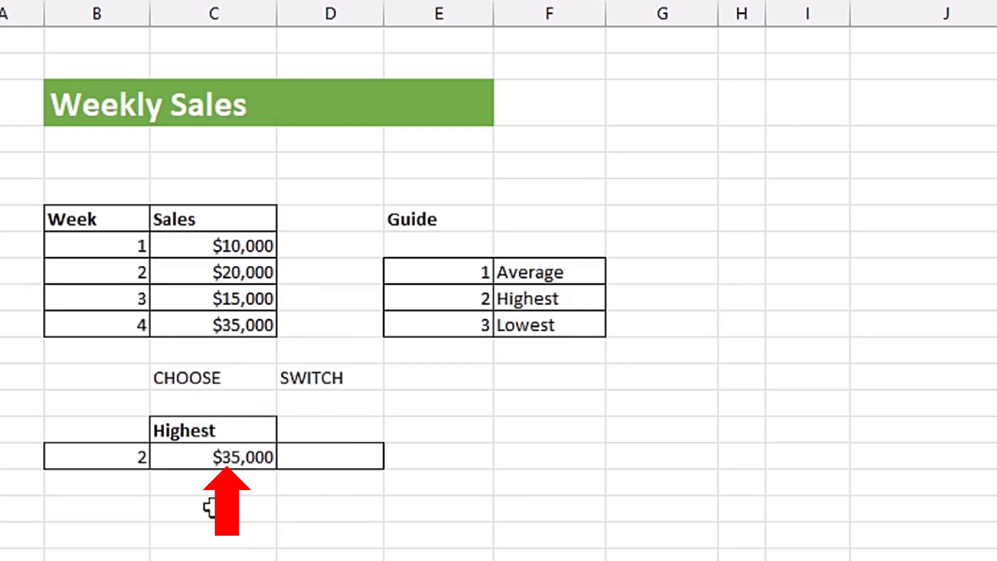
pyautogui.doubleClick(201, 460)
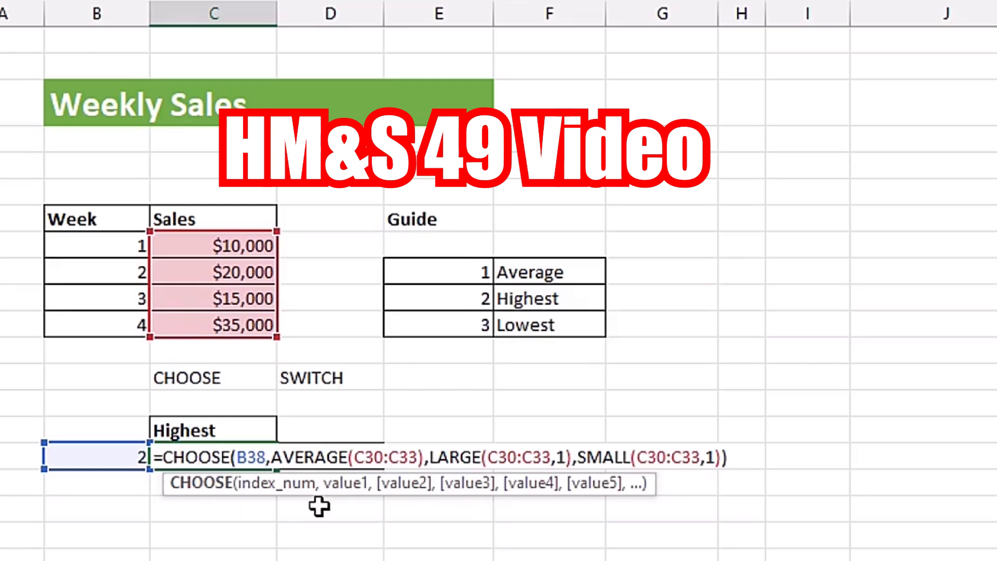
pyautogui.press('Escape')
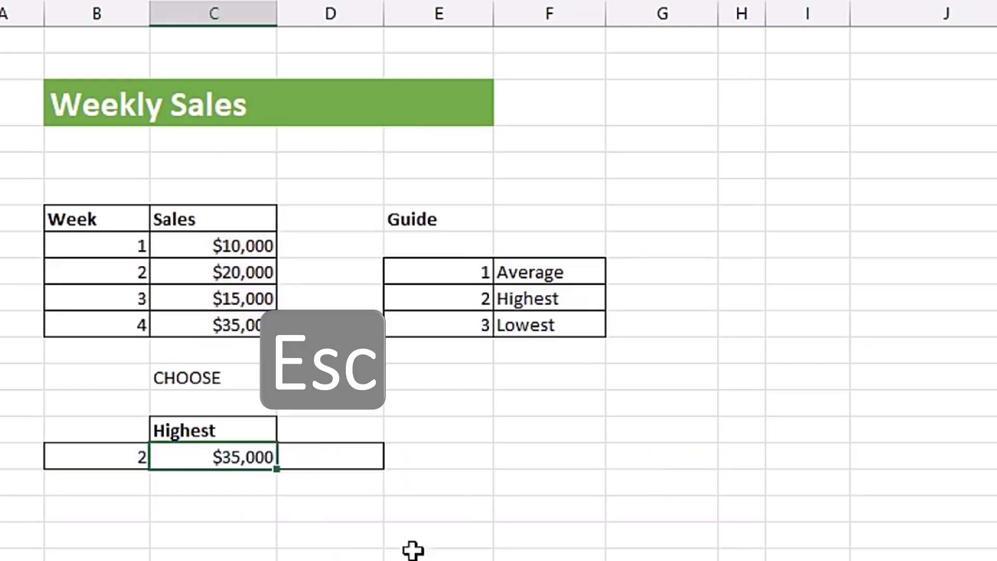
# Step: Start a SWITCH formula in D38, beside the CHOOSE result, with C37 as the expression
pyautogui.click(341, 455)
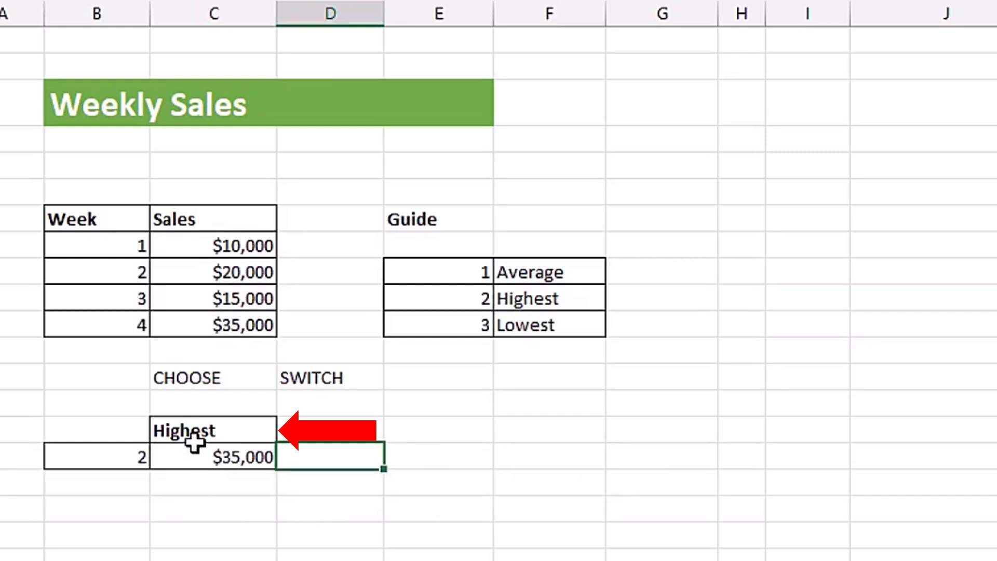
pyautogui.write('=swi')
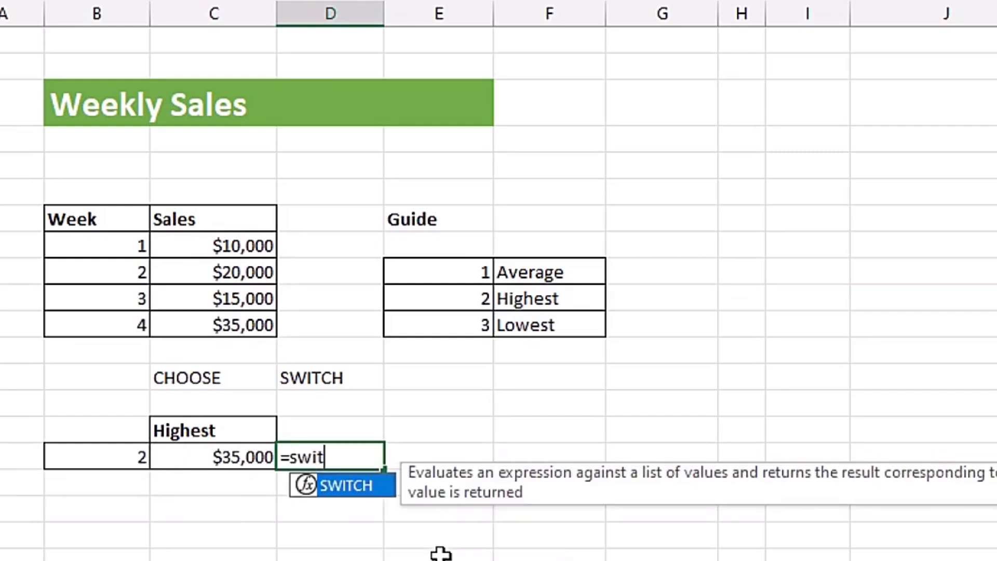
pyautogui.write('t')
pyautogui.press('Tab')
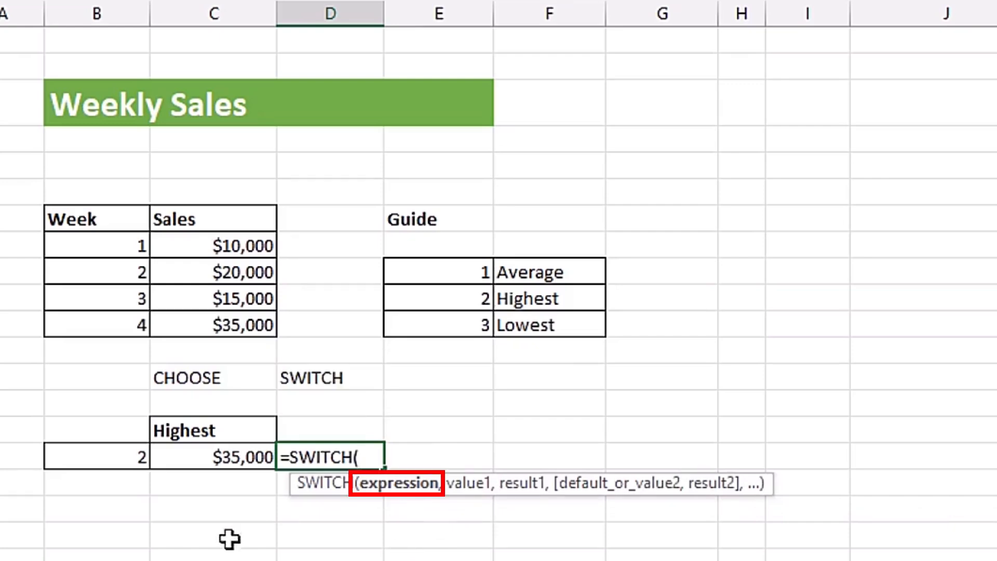
pyautogui.click(224, 430)
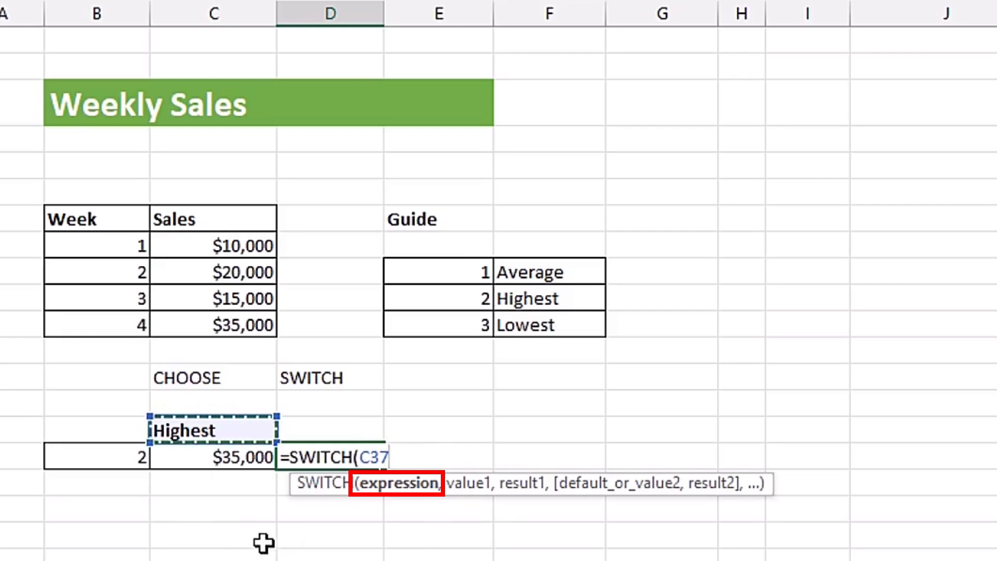
pyautogui.write(',')
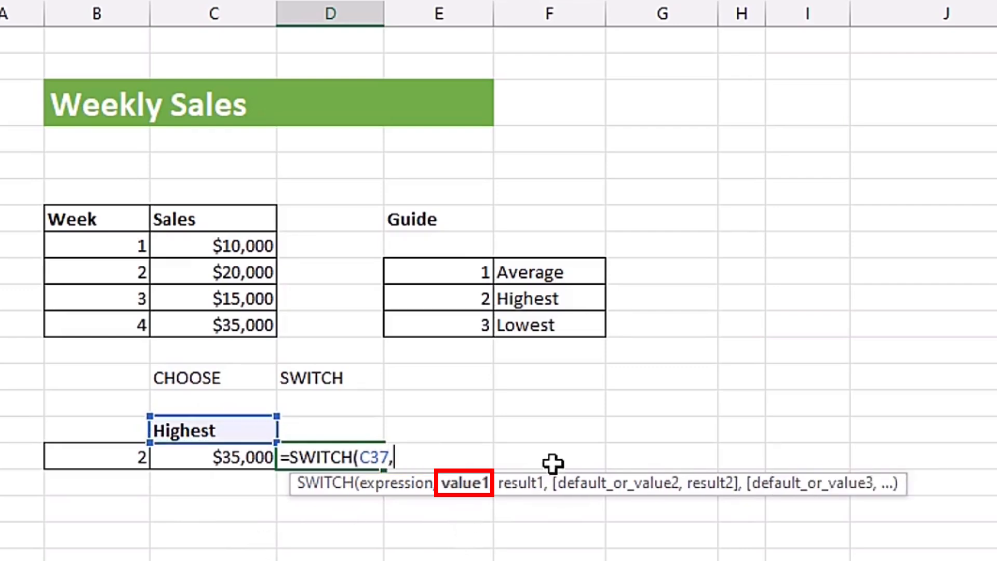
# Step: Add the Guide's Average cell F31 as value1 and AVERAGE(C30:C33) as result1 of the D38 formula
pyautogui.click(552, 276)
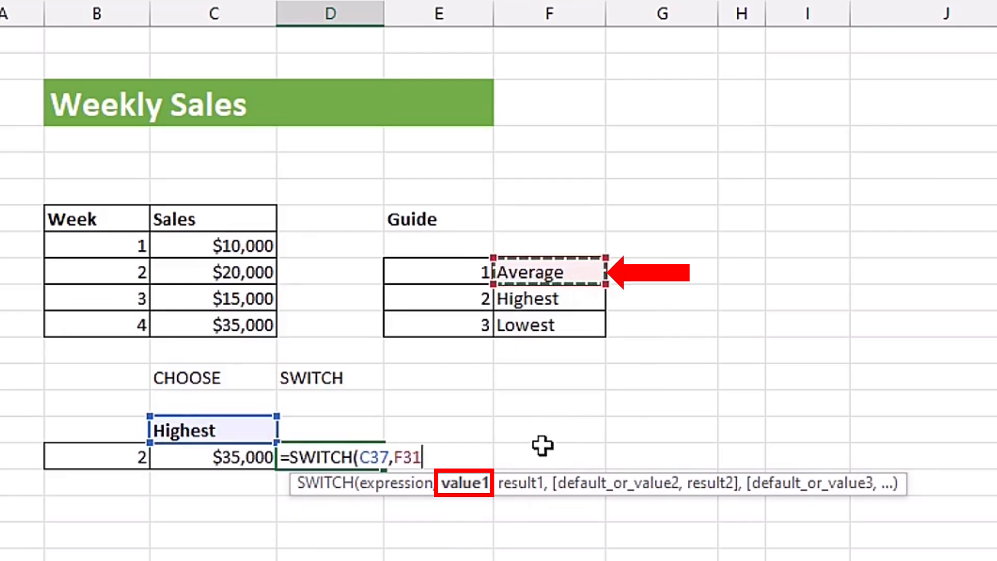
pyautogui.write(',')
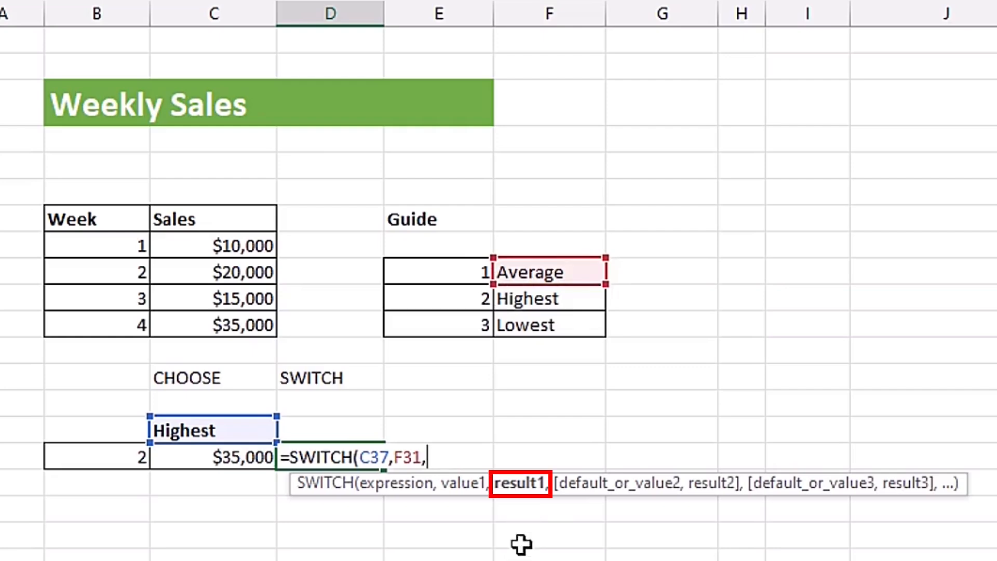
pyautogui.write('aver')
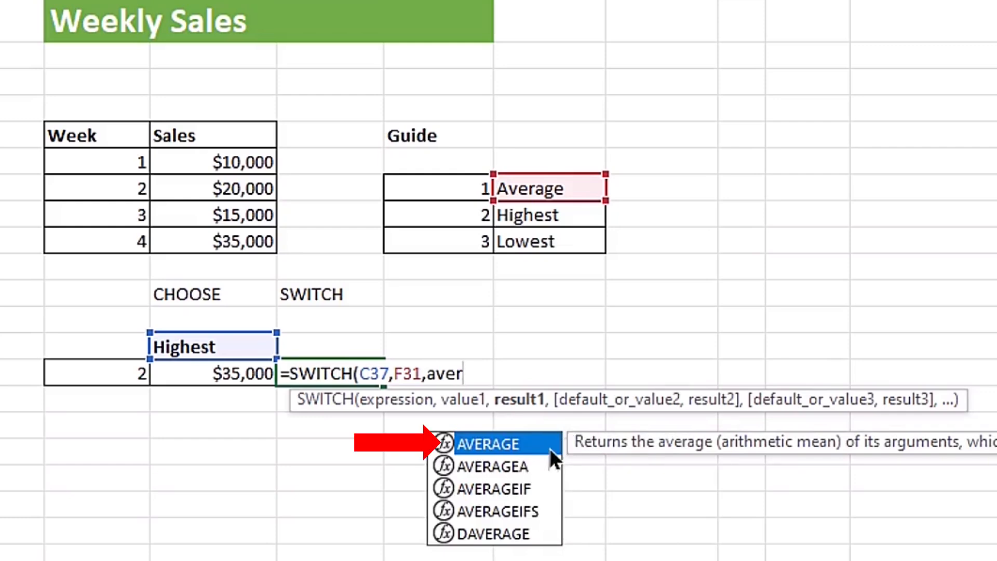
pyautogui.press('Tab')
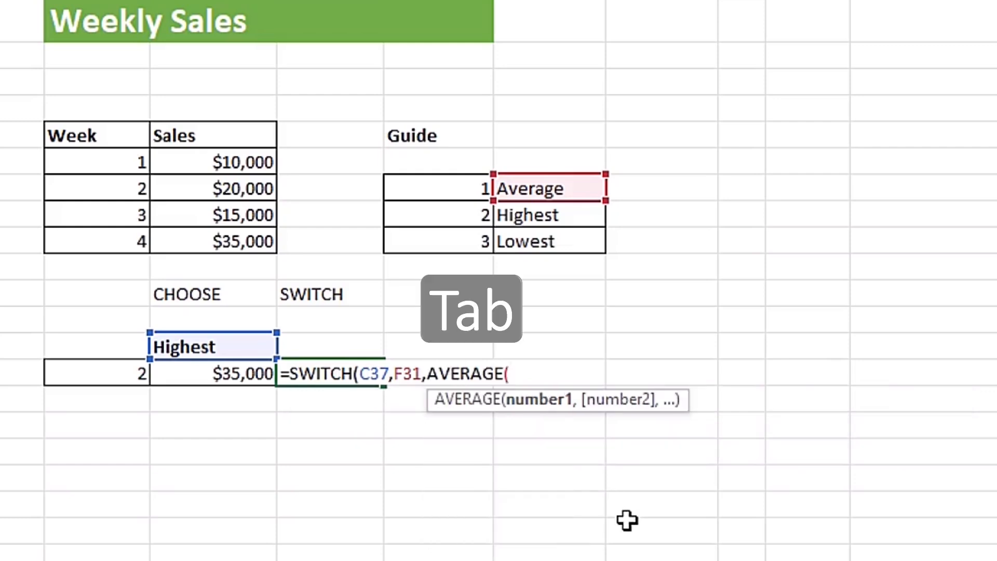
pyautogui.moveTo(213, 161); pyautogui.dragTo(213, 235)
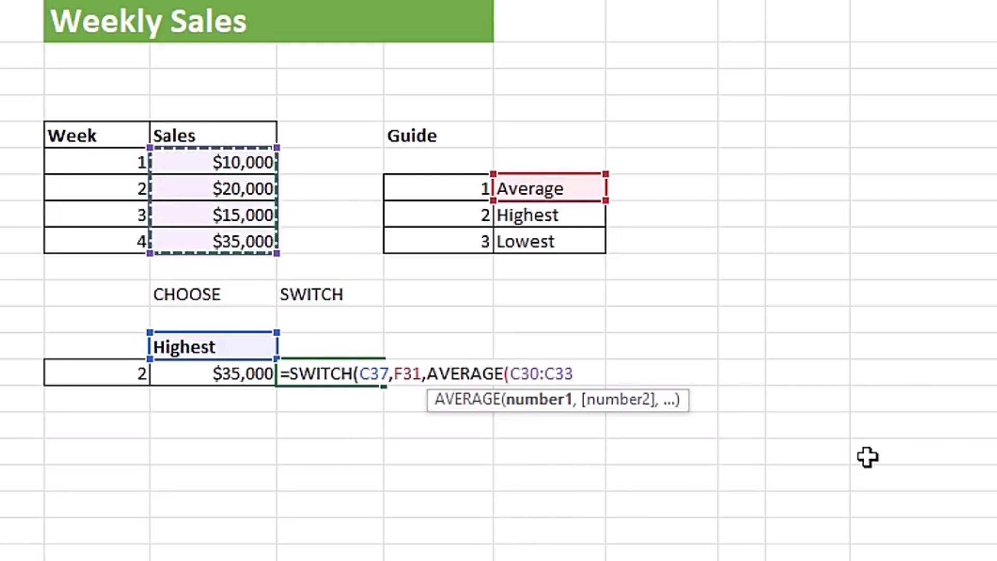
pyautogui.write(')')
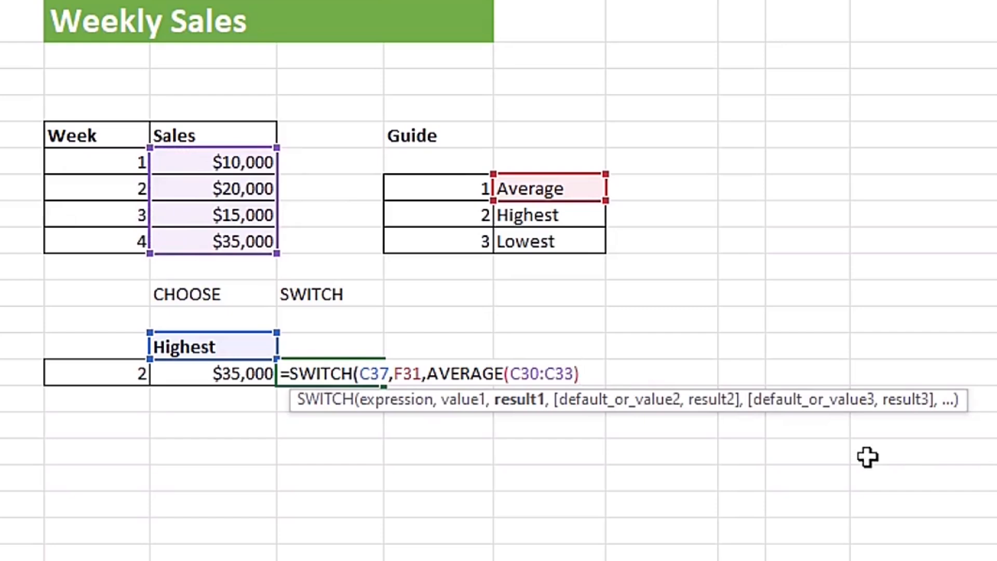
pyautogui.write(',')
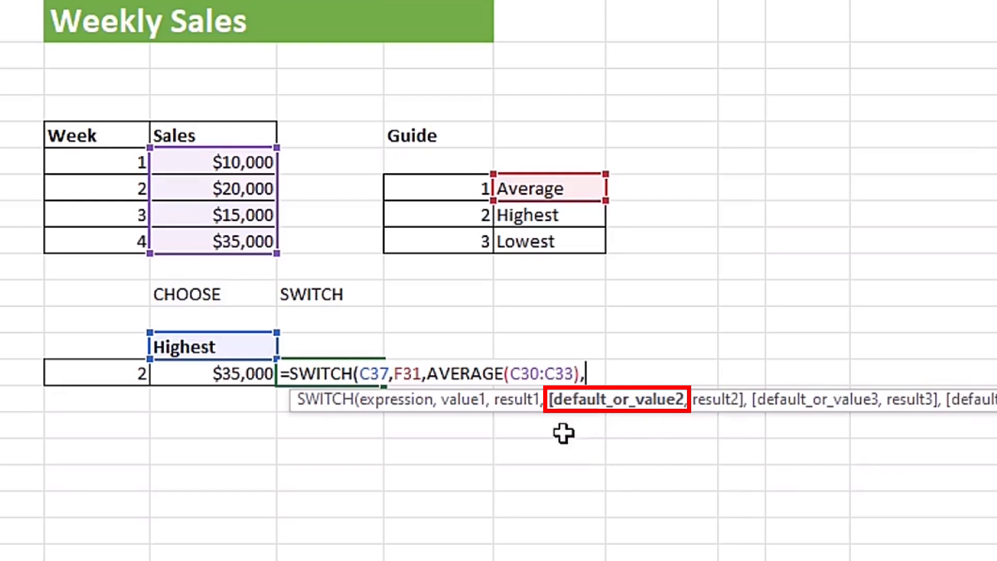
# Step: Add the Guide's Highest cell F32 as value2 and LARGE(C30:C33,1) as result2 of the D38 formula
pyautogui.click(568, 218)
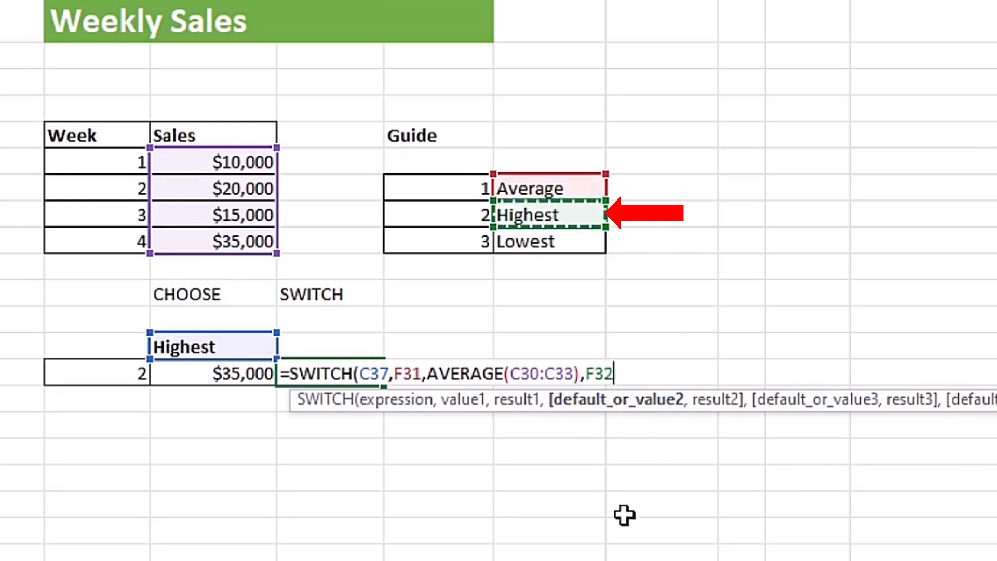
pyautogui.write(',')
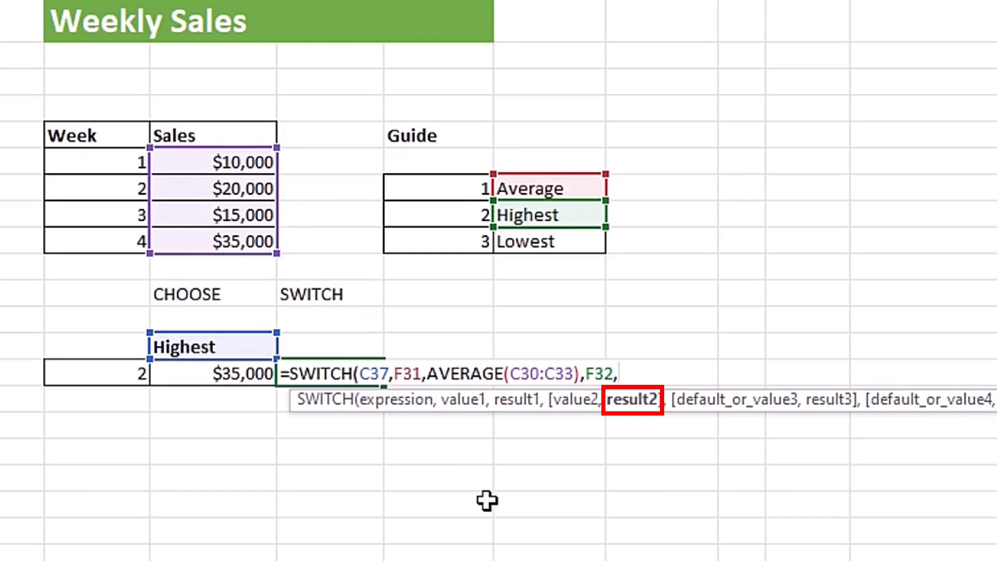
pyautogui.write('lar')
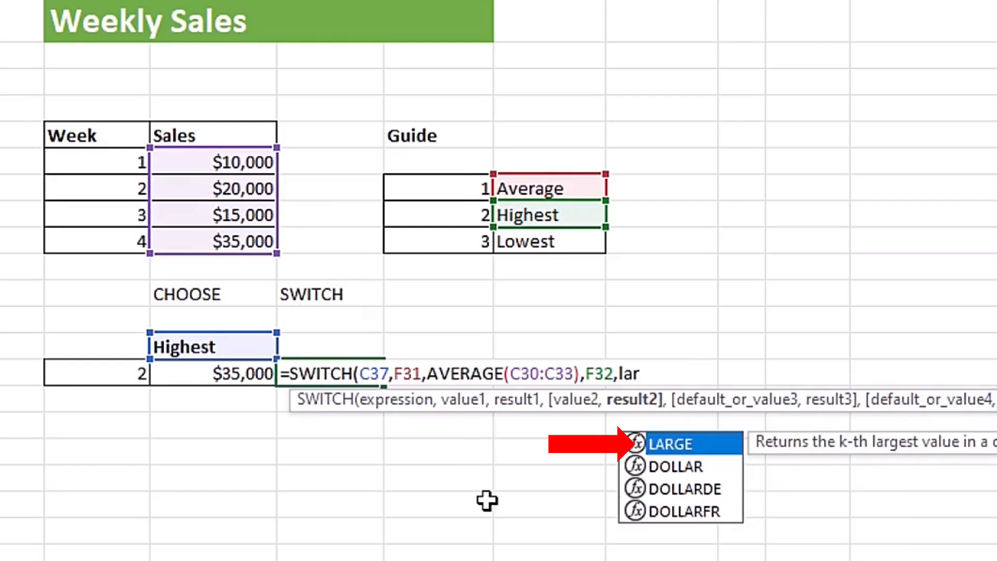
pyautogui.press('Tab')
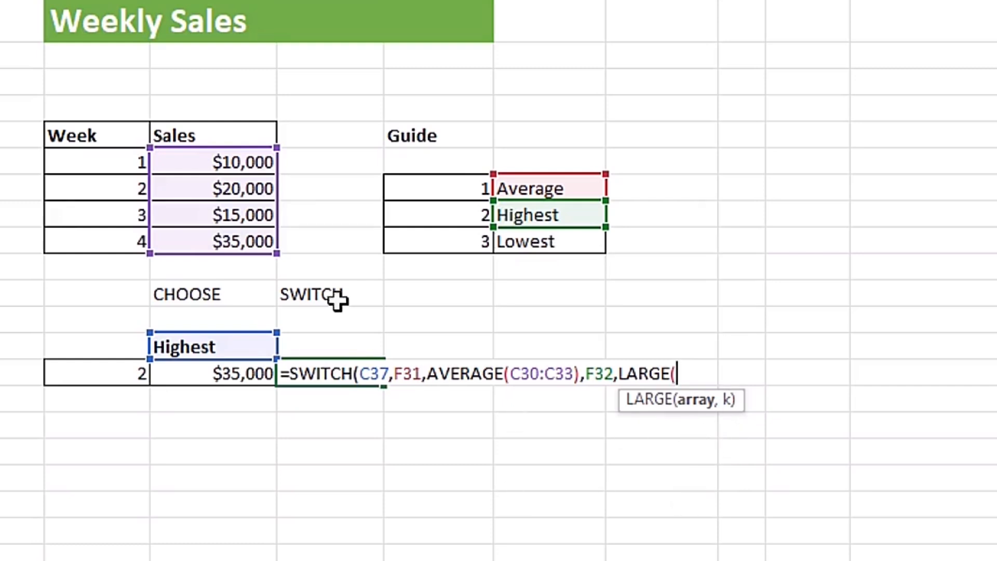
pyautogui.moveTo(251, 165); pyautogui.dragTo(256, 244)
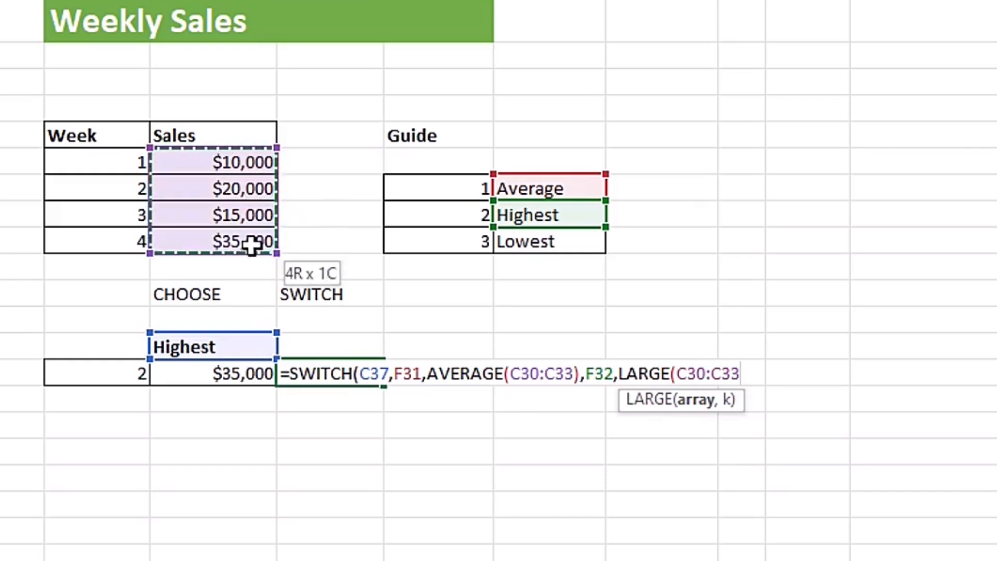
pyautogui.write(',1')
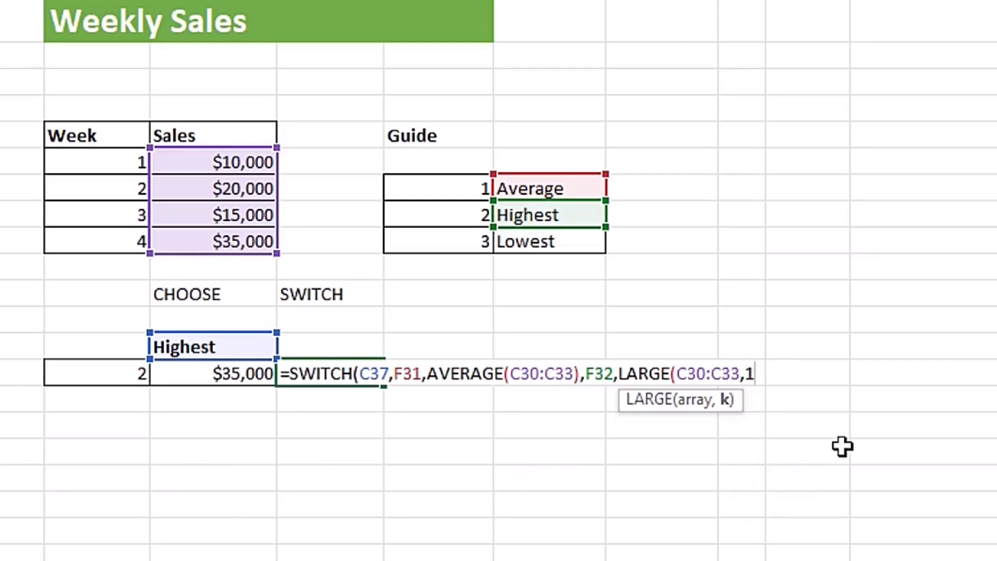
pyautogui.write(')')
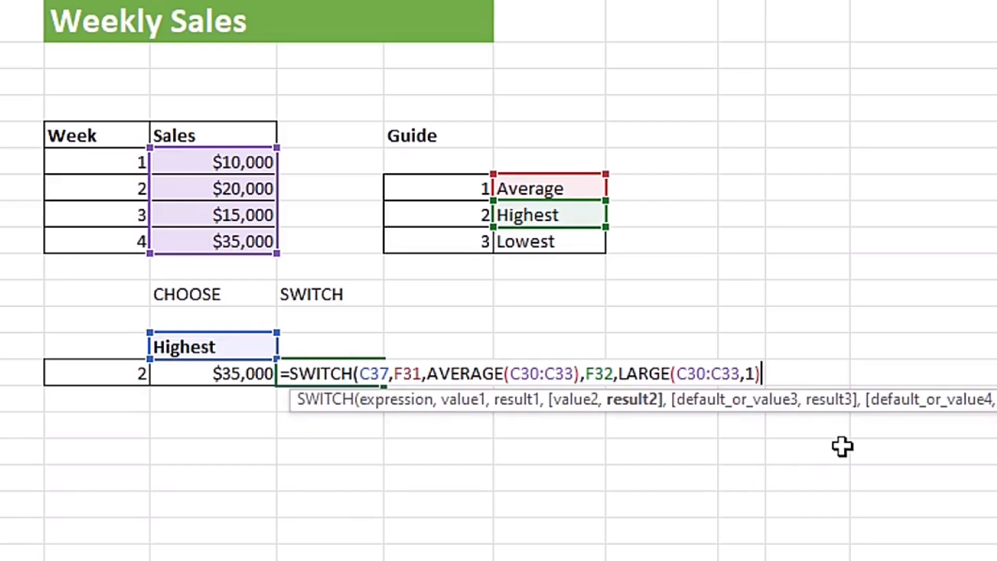
pyautogui.write(',')
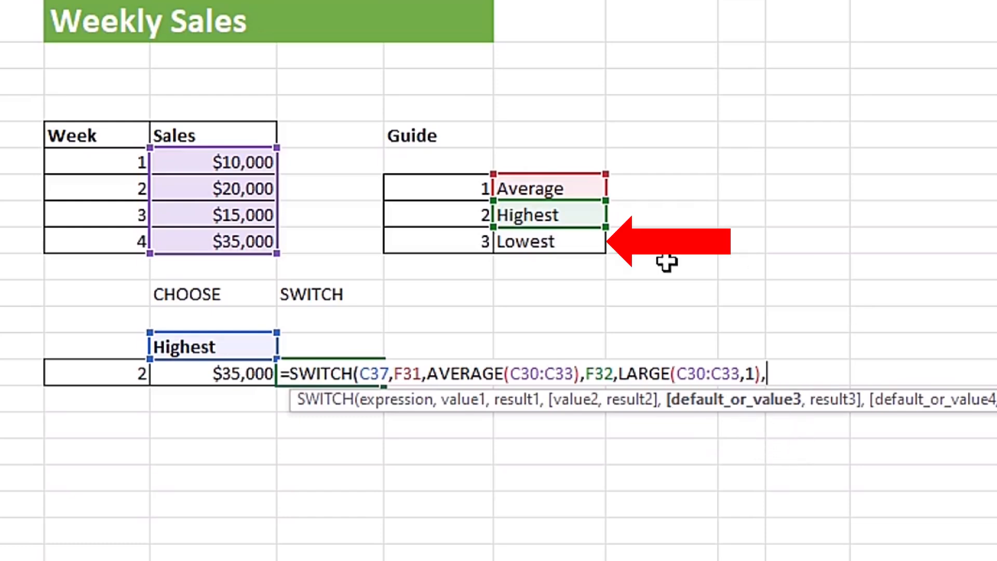
# Step: Add the Guide's Lowest cell F33 as value3 with SMALL(C30:C33,1) as result3, and commit the D38 SWITCH formula
pyautogui.click(562, 244)
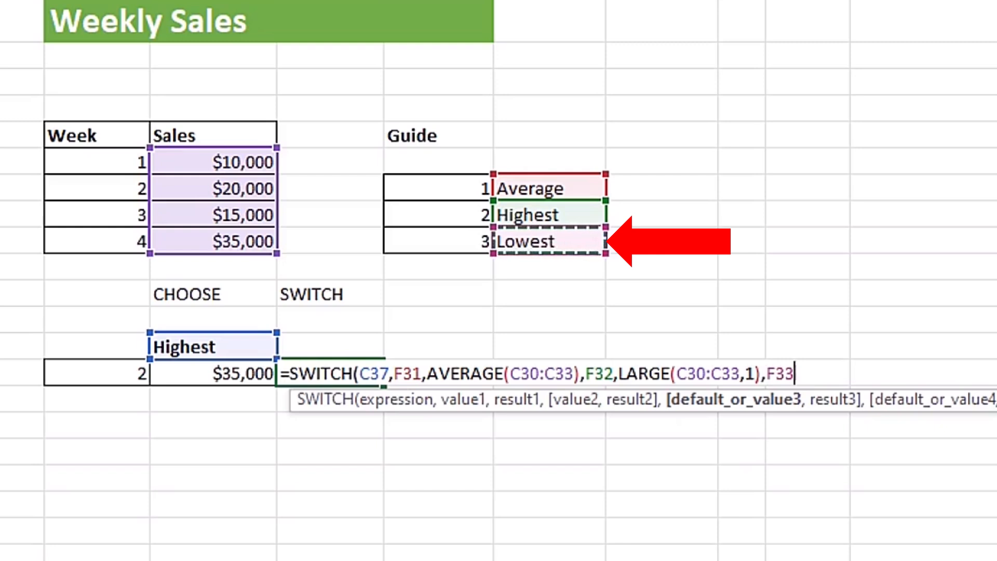
pyautogui.write(',')
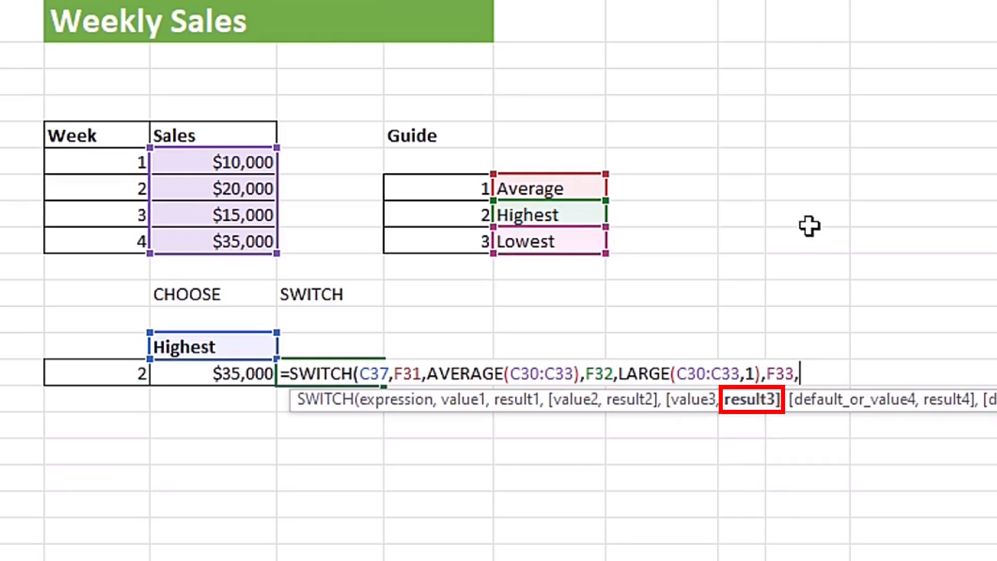
pyautogui.write('smal')
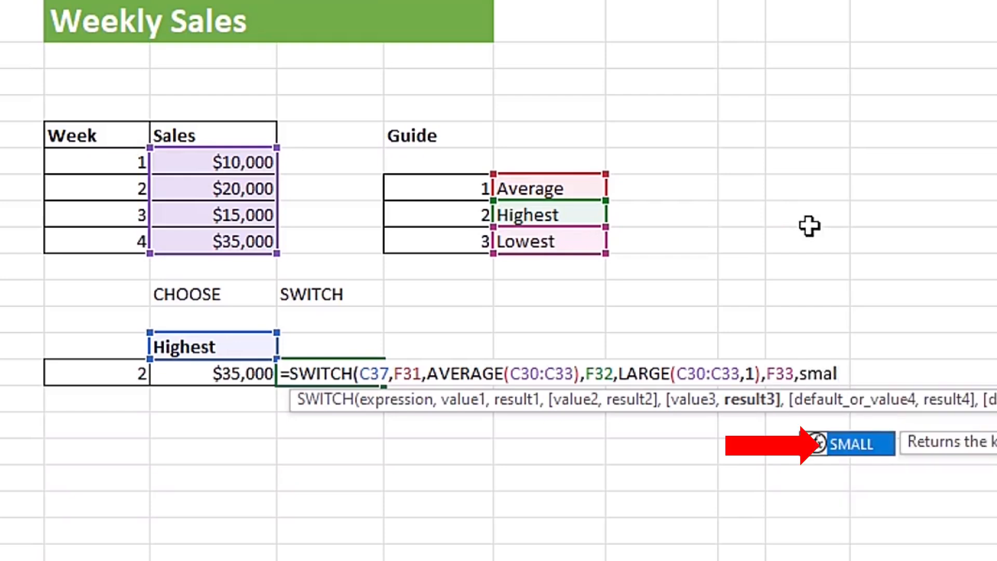
pyautogui.press('Tab')
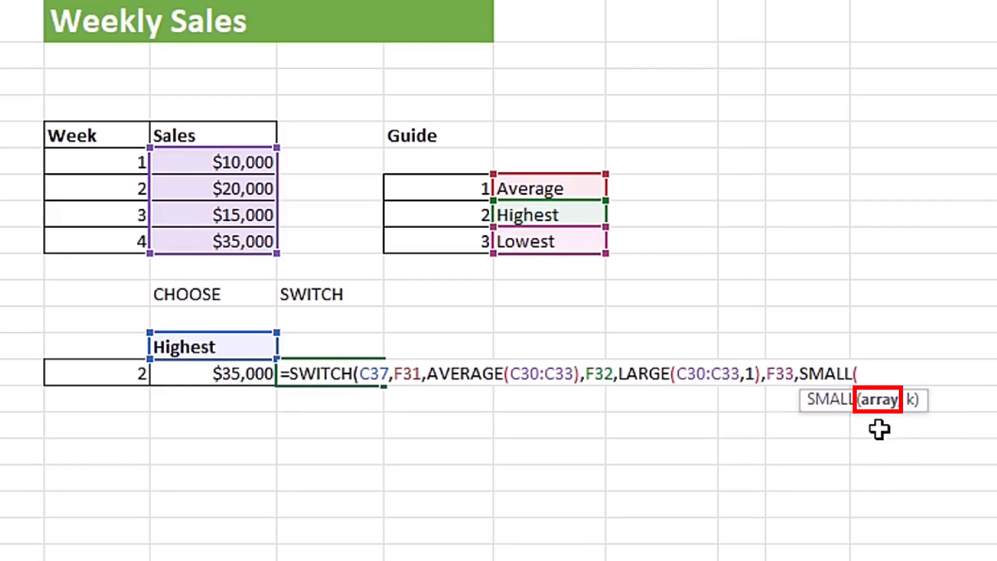
pyautogui.moveTo(195, 162); pyautogui.dragTo(201, 245)
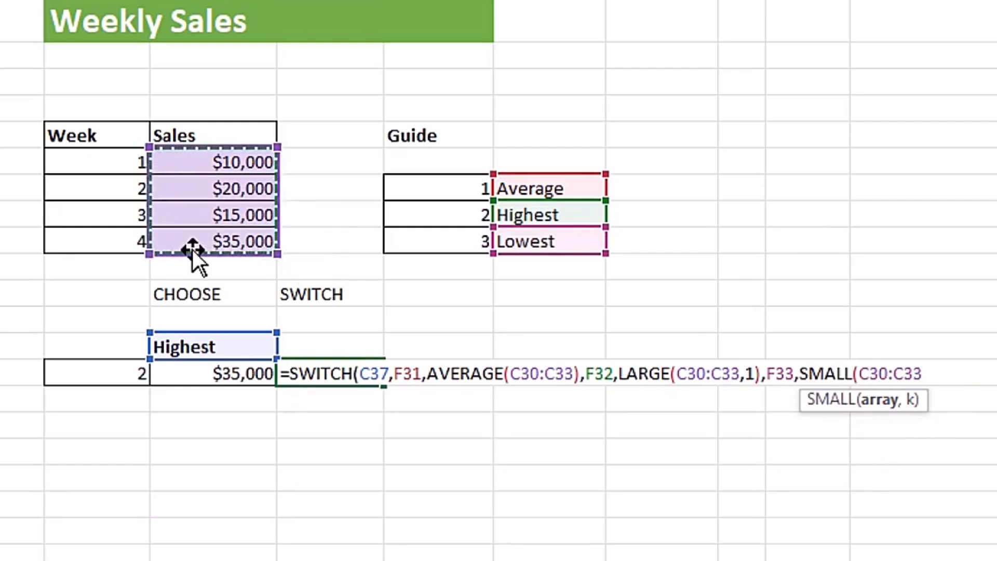
pyautogui.write(',1')
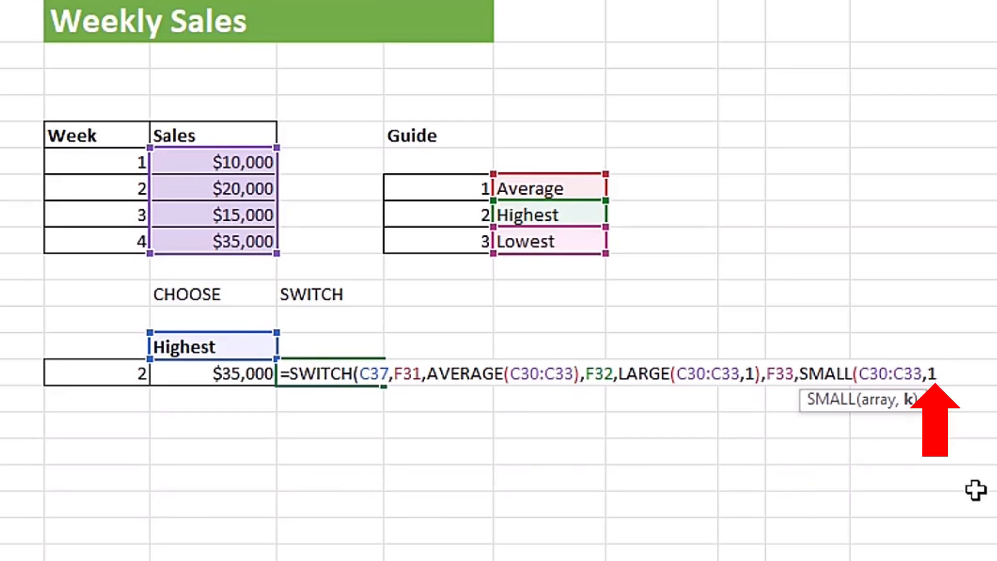
pyautogui.write(')')
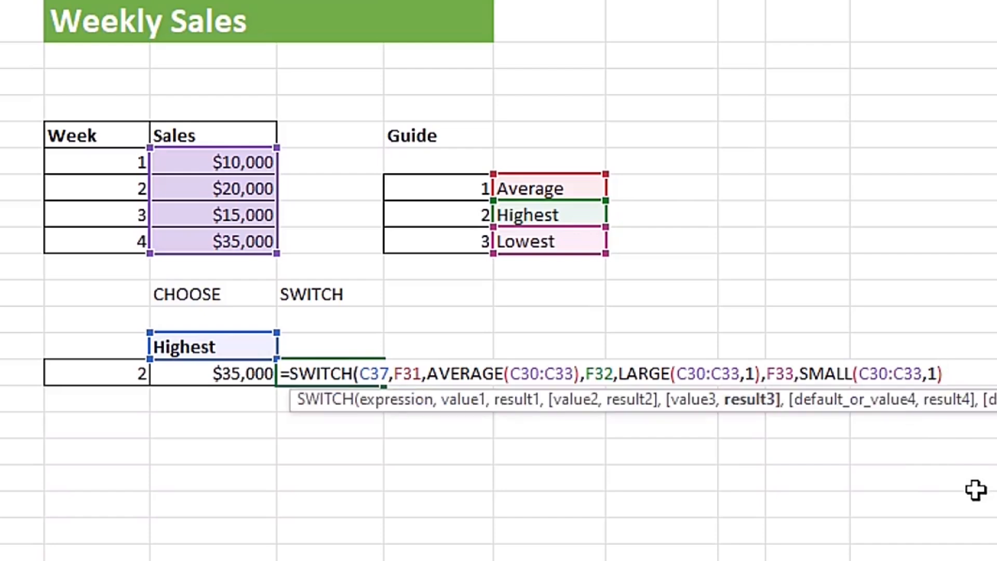
pyautogui.write(')')
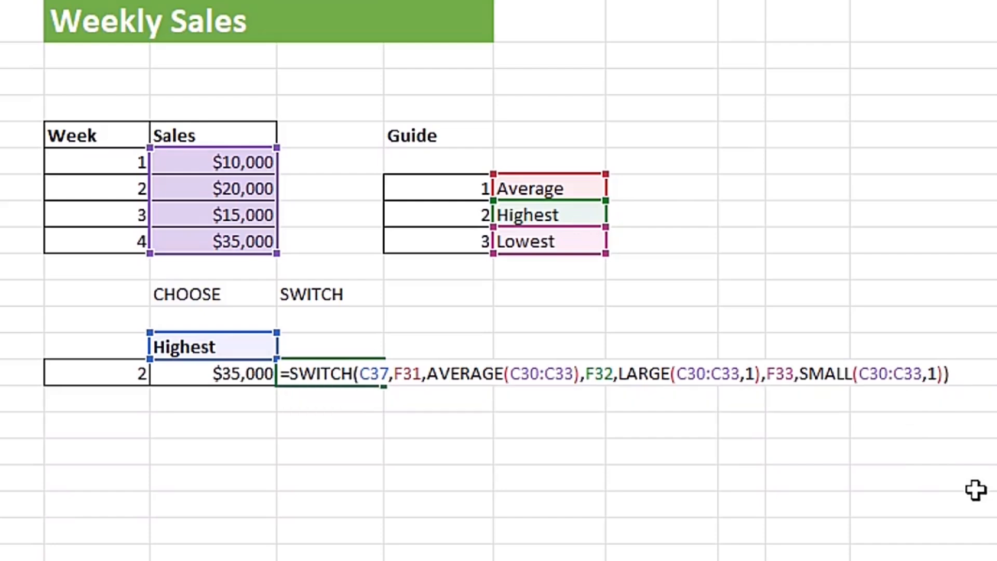
pyautogui.press('Return')
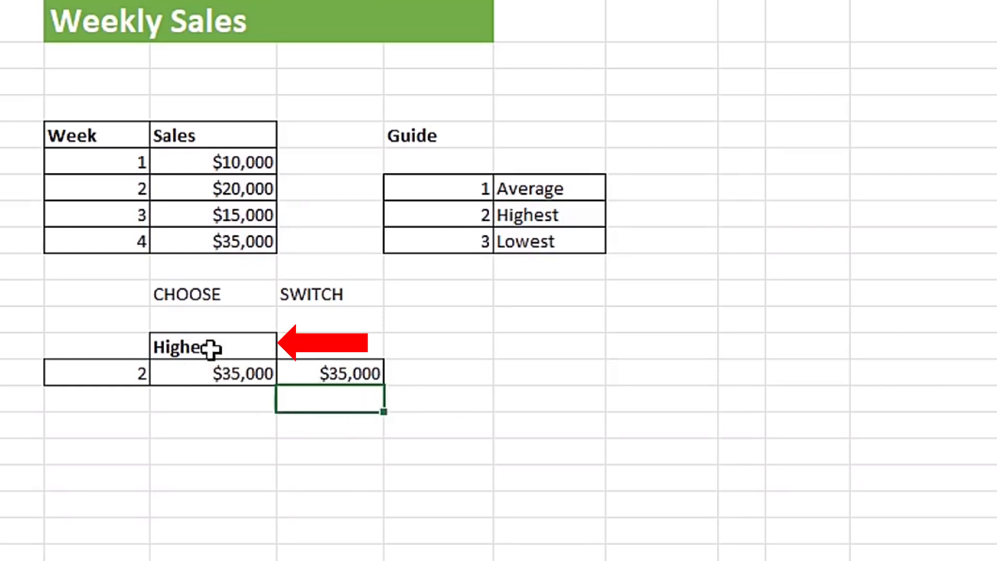
# Step: Replace the text in C37 with Average to test the CHOOSE and SWITCH formulas
pyautogui.click(207, 344)
pyautogui.press('Delete')
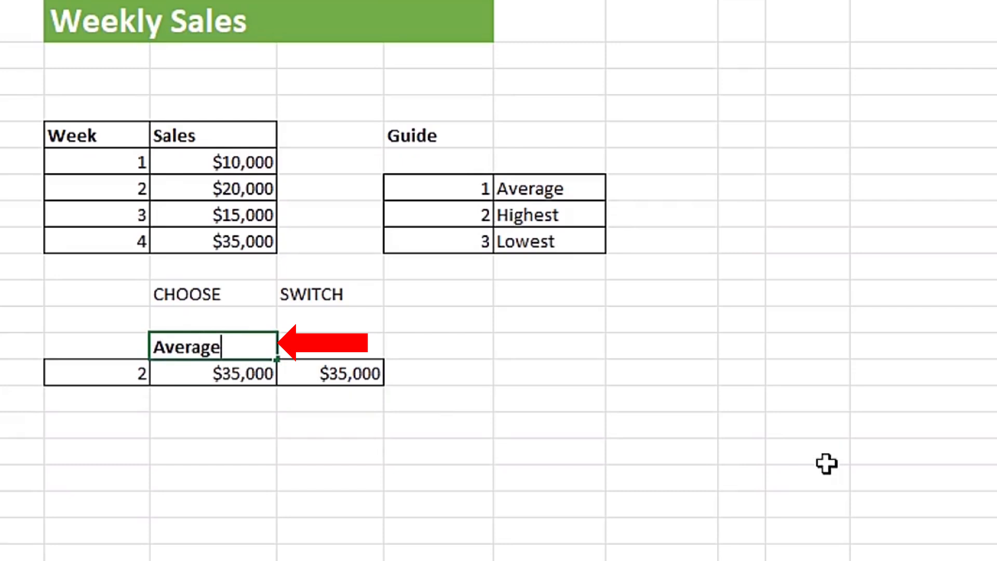
pyautogui.press('Return')
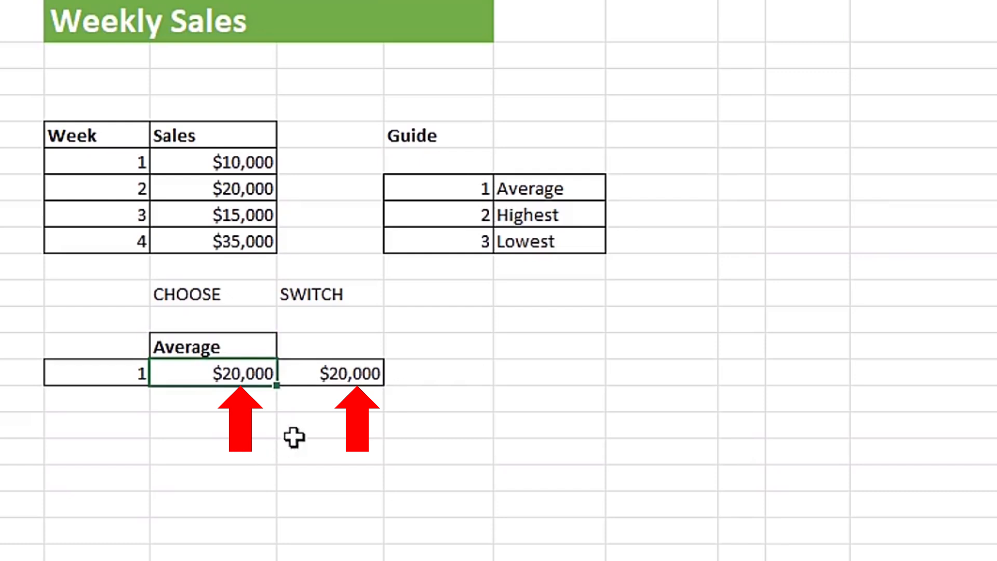
# Step: Set C37 to Lowest to test both formulas with the smallest sales figure
pyautogui.click(228, 346)
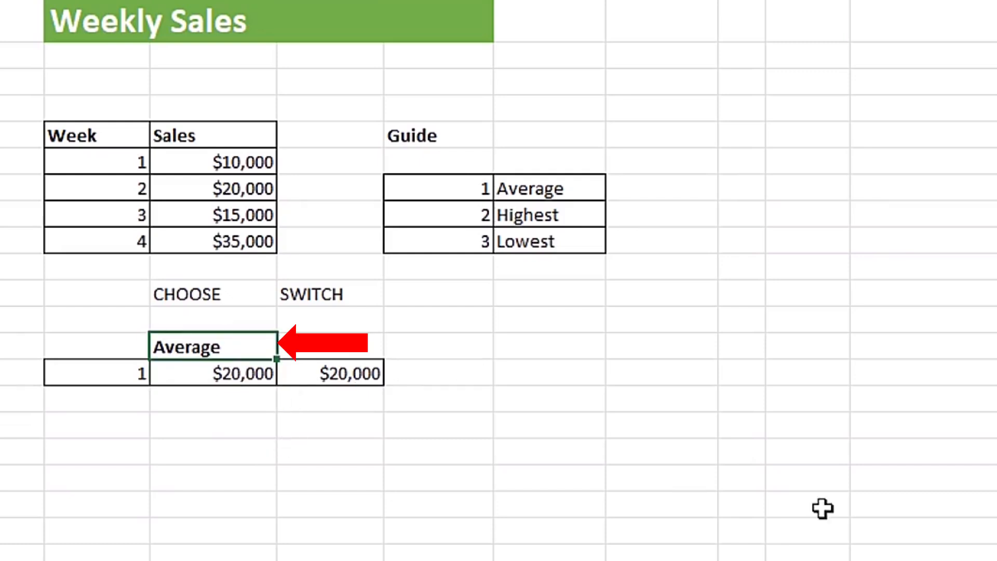
pyautogui.write('Lo')
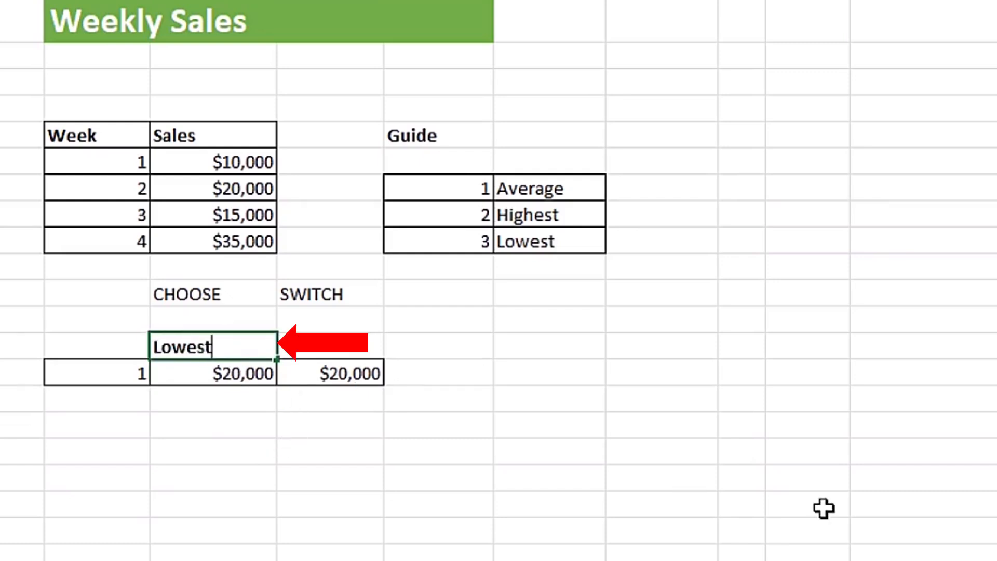
pyautogui.write('west')
pyautogui.press('Return')
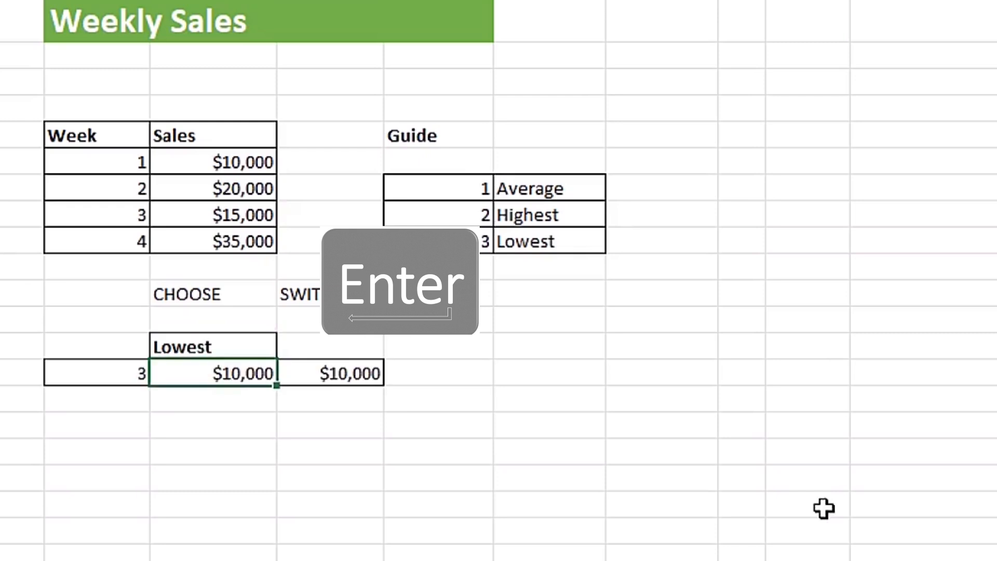